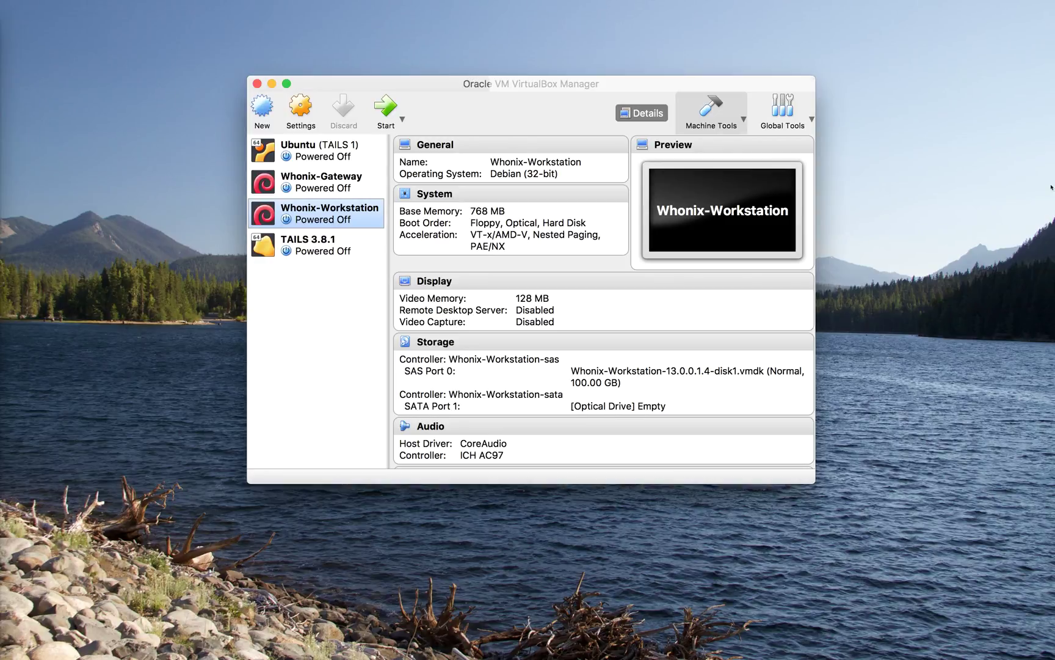
- Examine the settings summaries of the Whonix-Gateway and Whonix-Workstation virtual machines
key(Up)
key(Down)
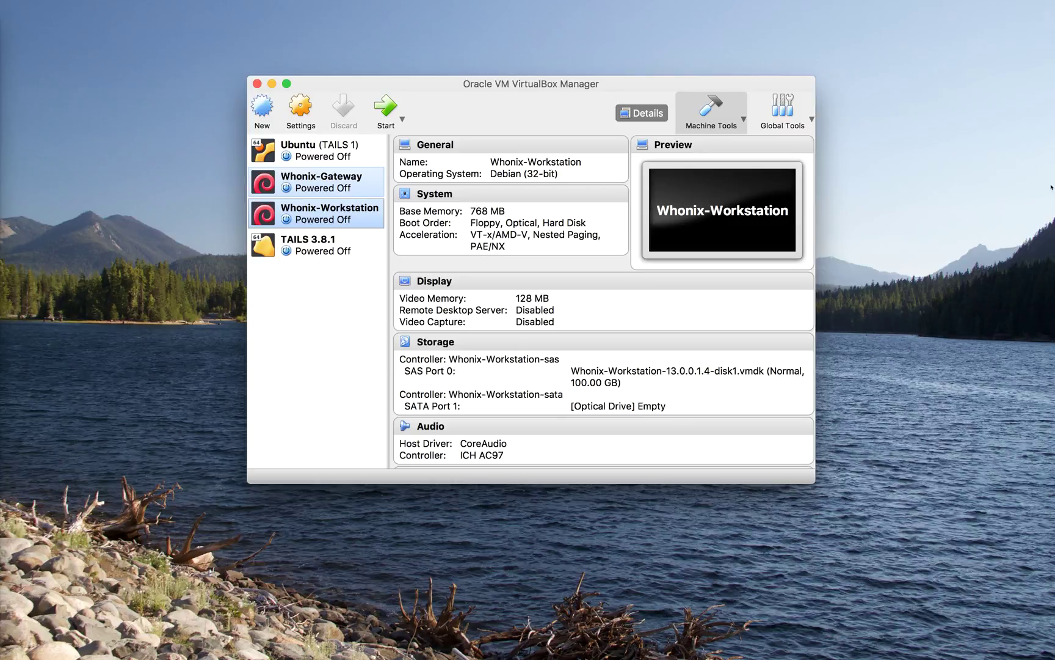
key(Up)
key(Down)
key(Up)
key(Down)
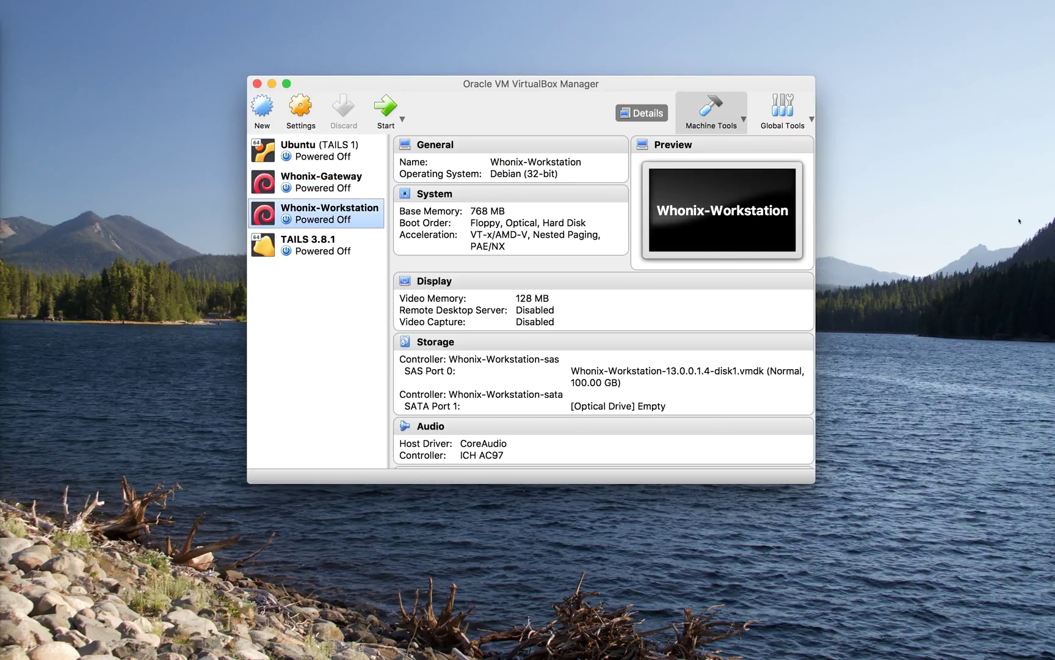
key(Up)
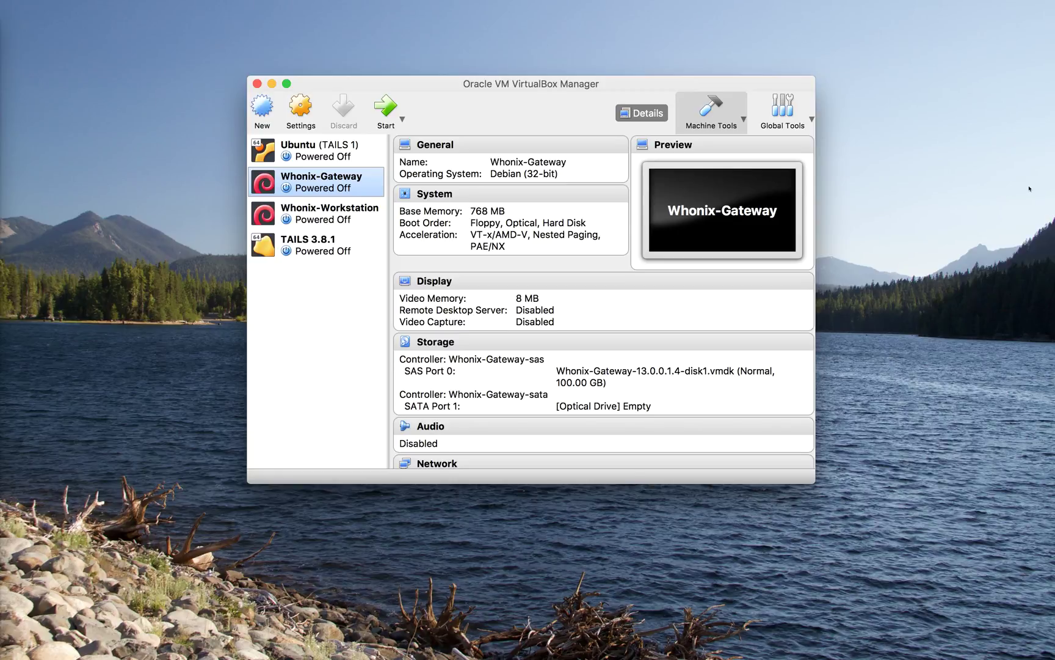
key(Down)
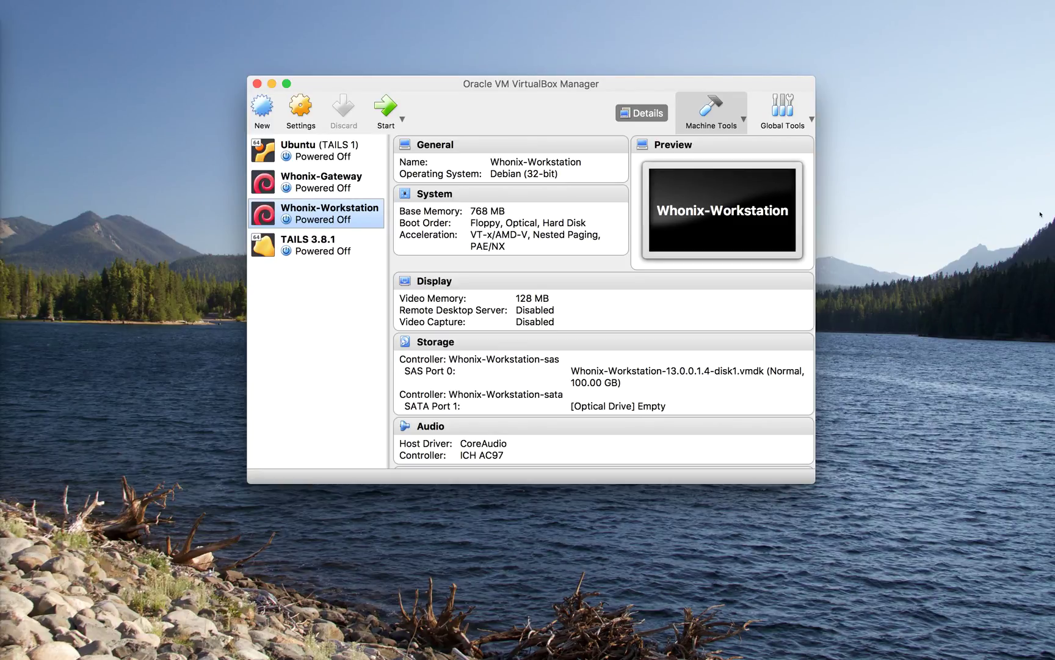
- Start the Whonix-Gateway virtual machine and boot its Whonix GNU/Linux entry
key(Up)
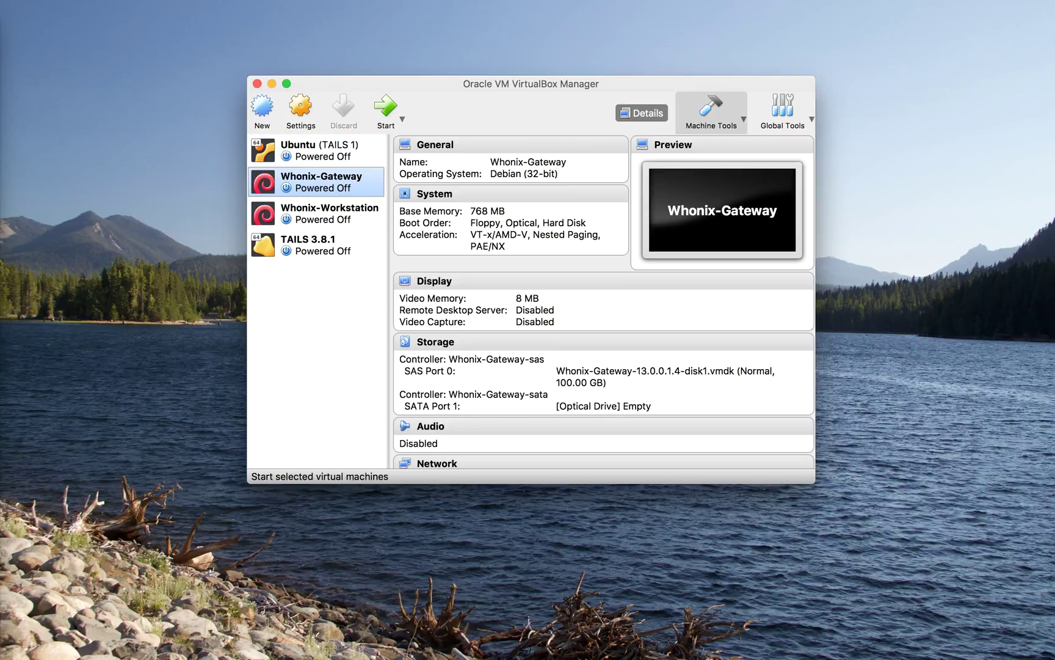
click(385, 108)
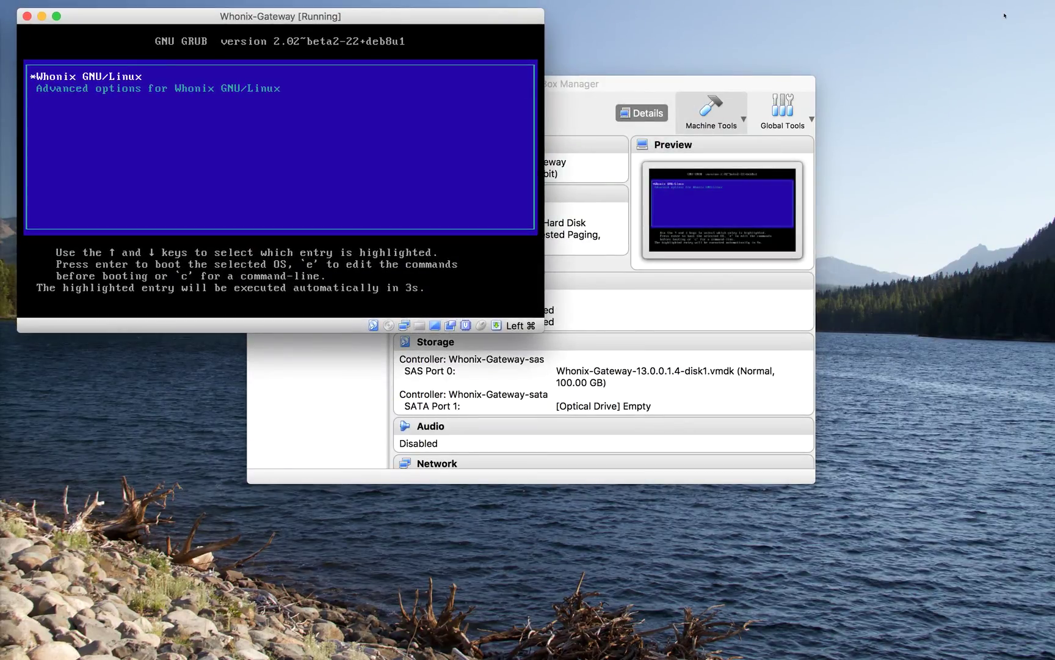
key(Down)
key(Up)
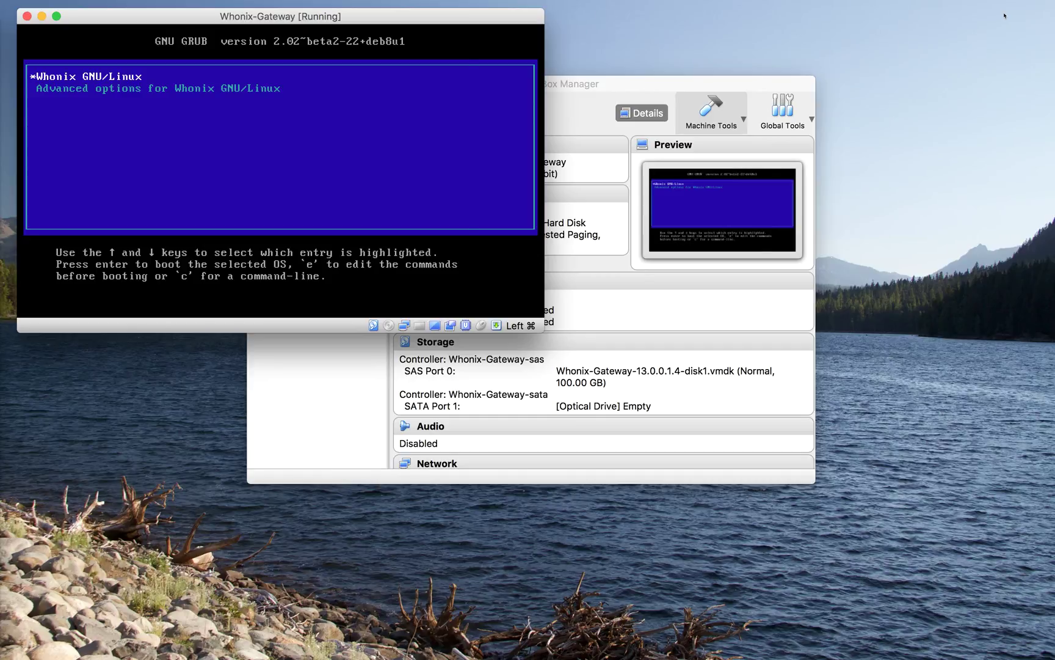
key(Return)
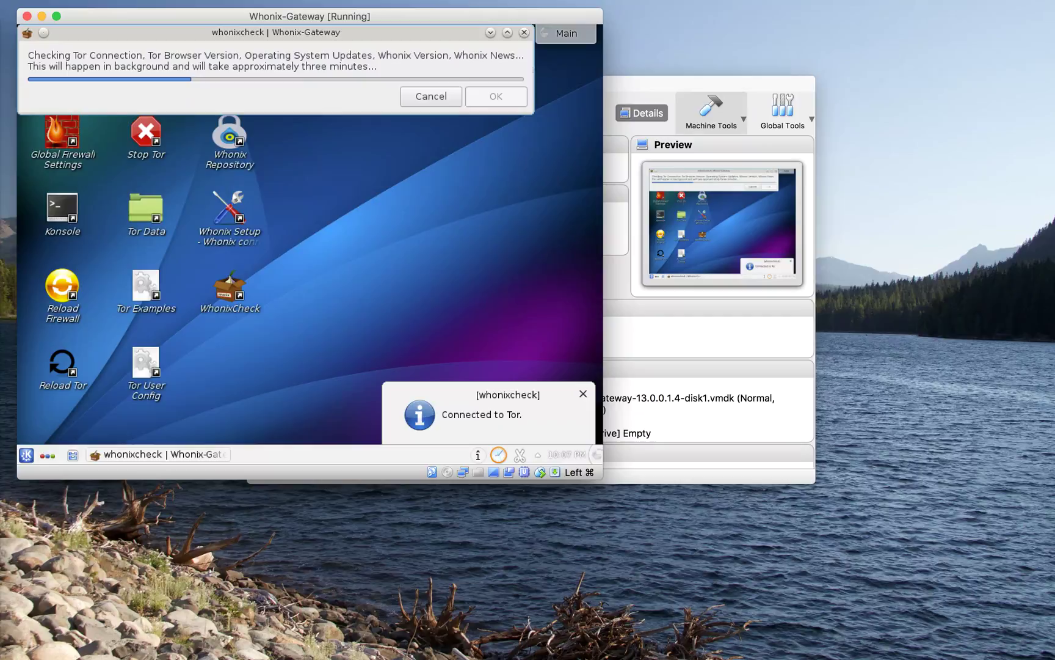
- Dismiss the Tor connection notification and minimise the whonixcheck progress window in Whonix-Gateway
click(583, 393)
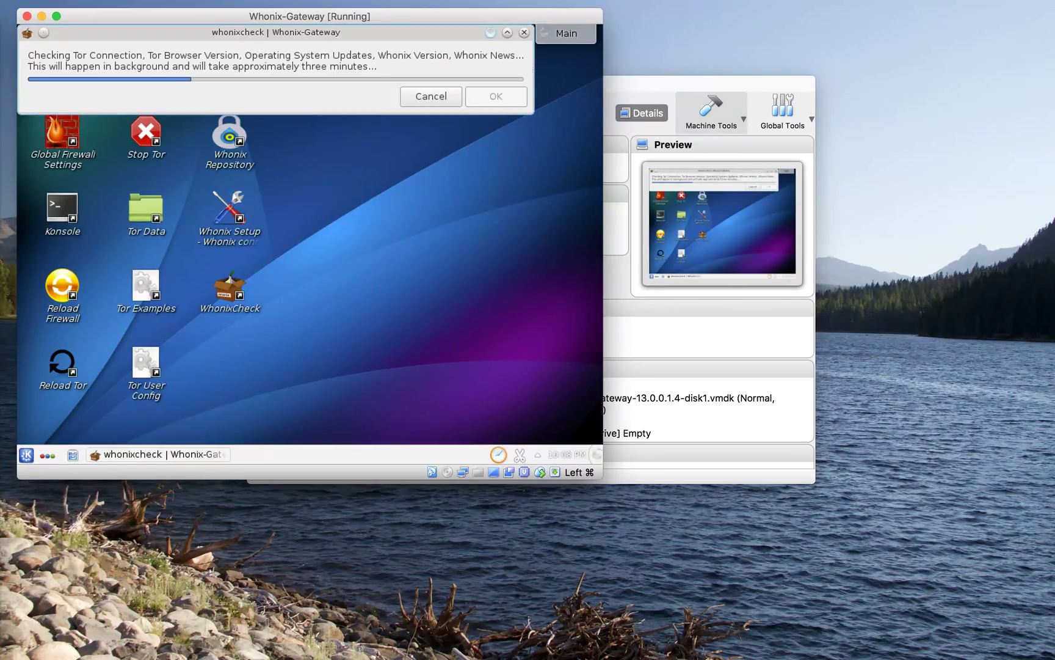
click(490, 32)
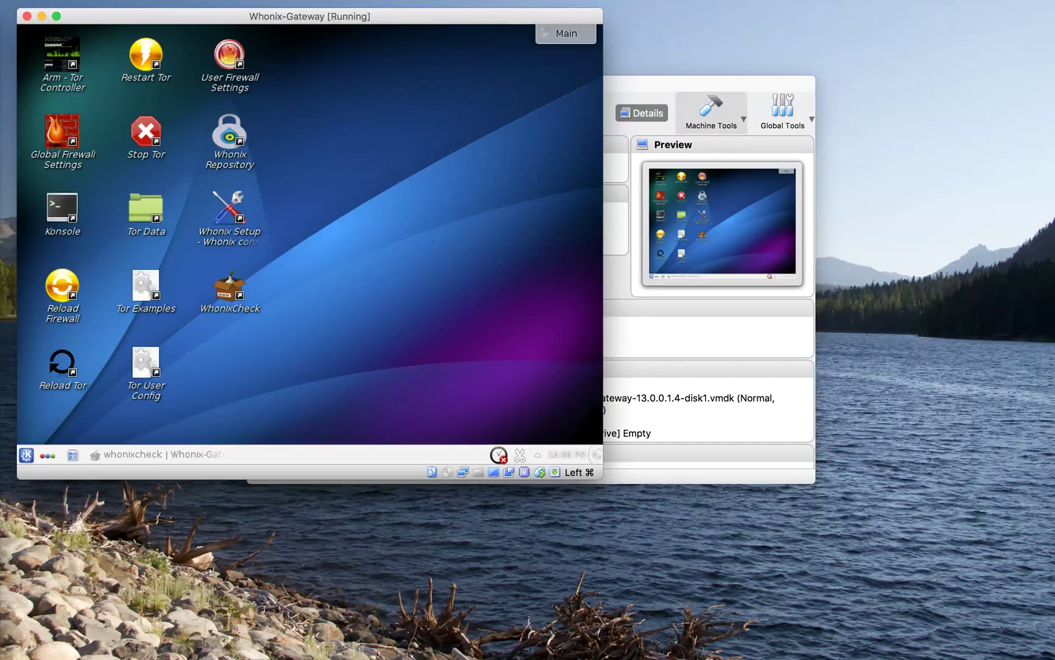
- Move the VirtualBox Manager window clear of the Gateway window and start the Whonix-Workstation virtual machine
click(638, 391)
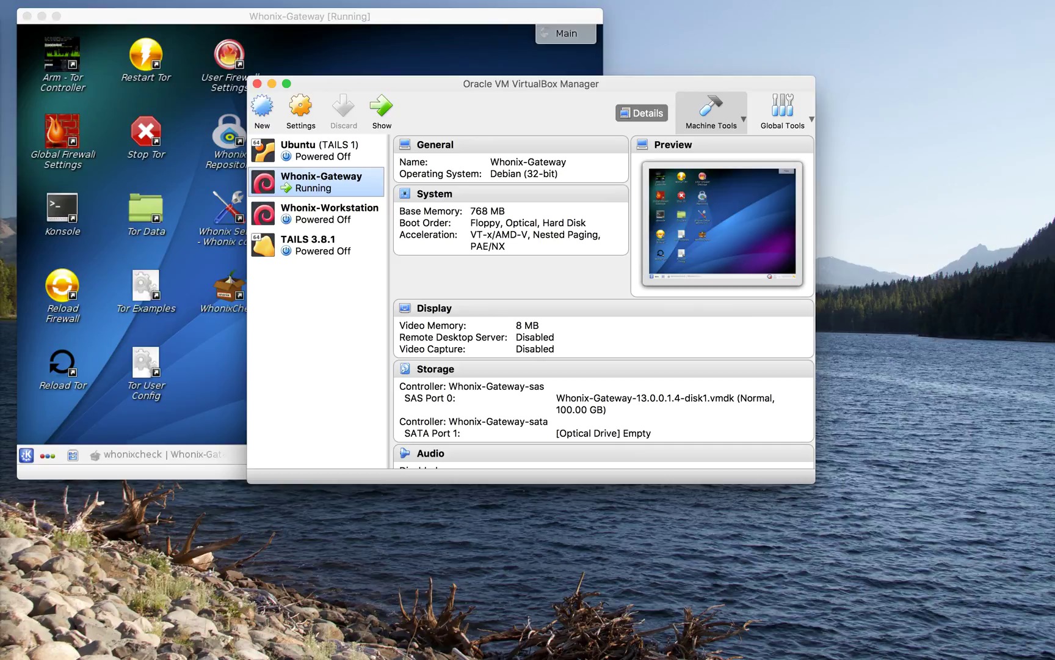
key(Down)
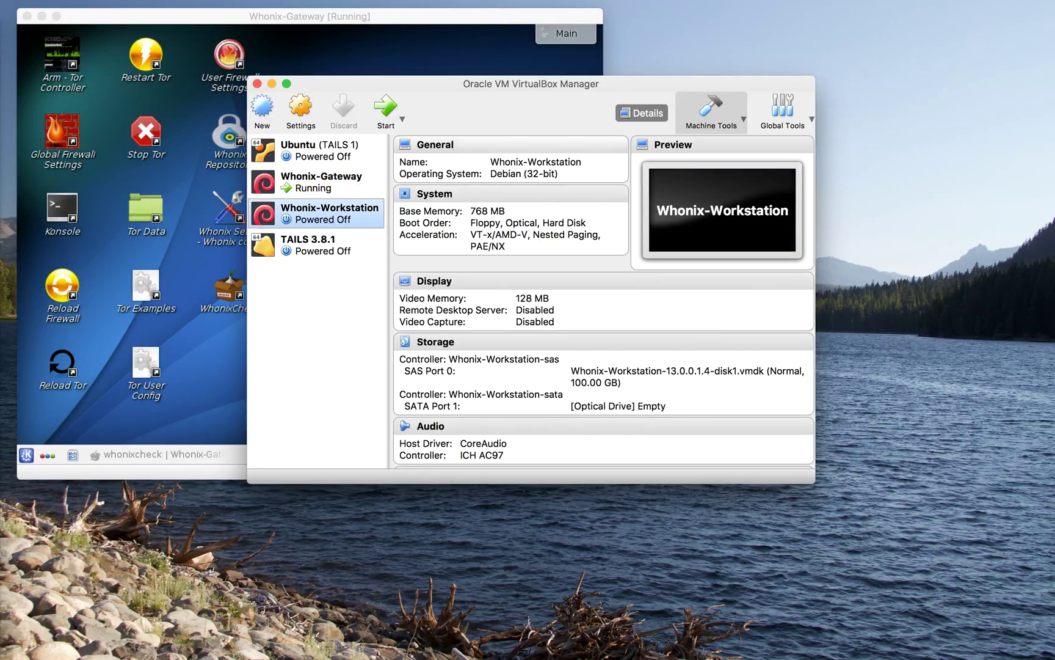
drag(541, 83, 753, 216)
drag(885, 215, 901, 243)
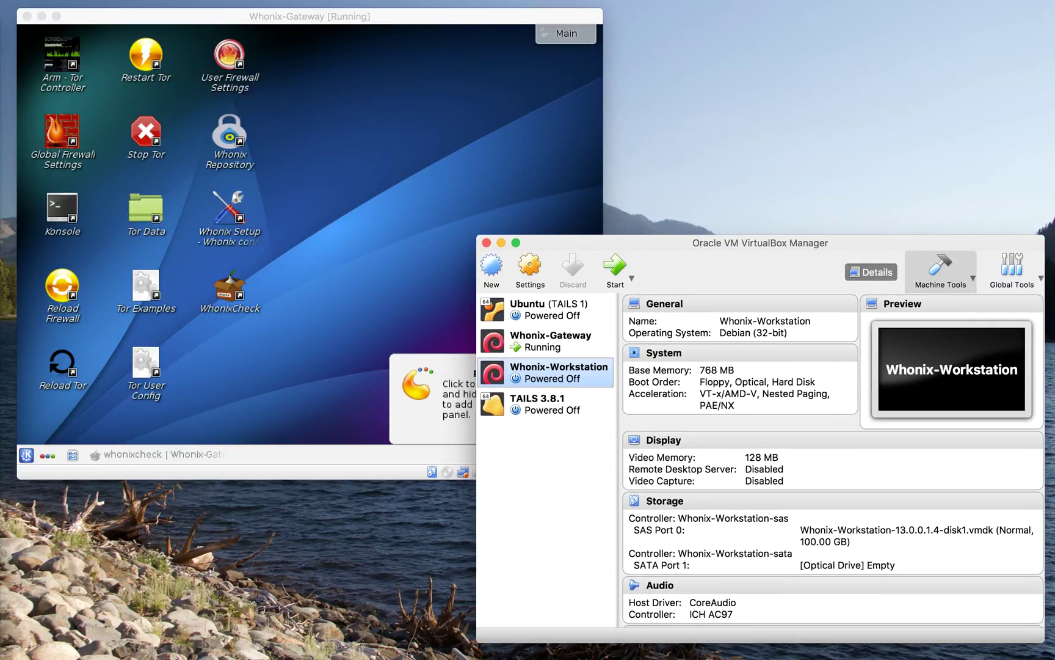
click(615, 270)
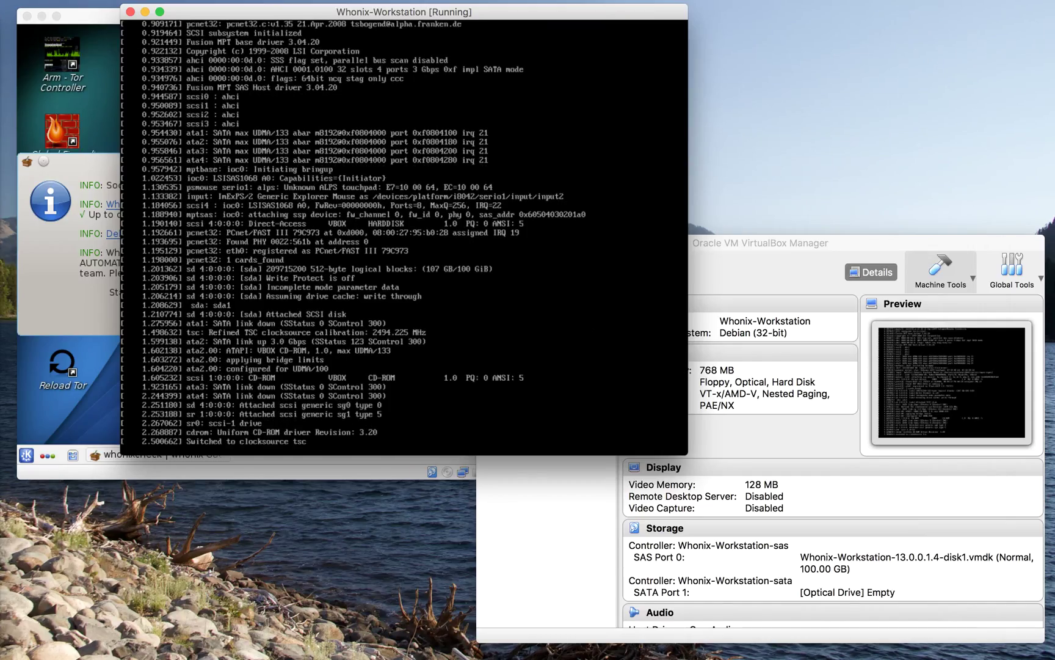
- Move the booting Whonix-Workstation window aside and close the whonixcheck results in Whonix-Gateway
drag(404, 12, 758, 8)
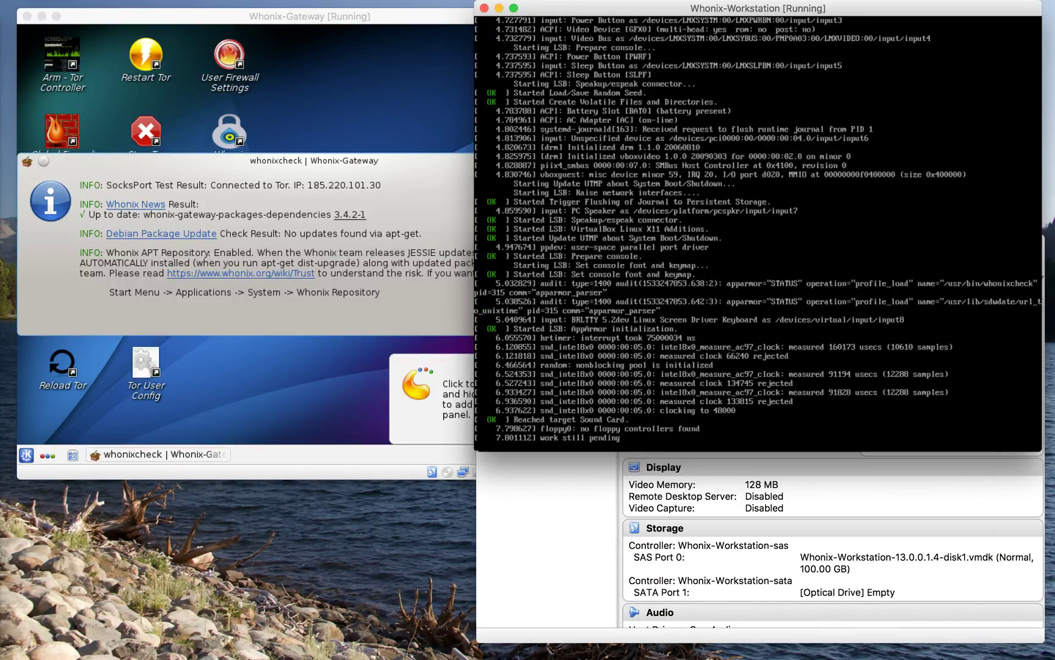
click(421, 306)
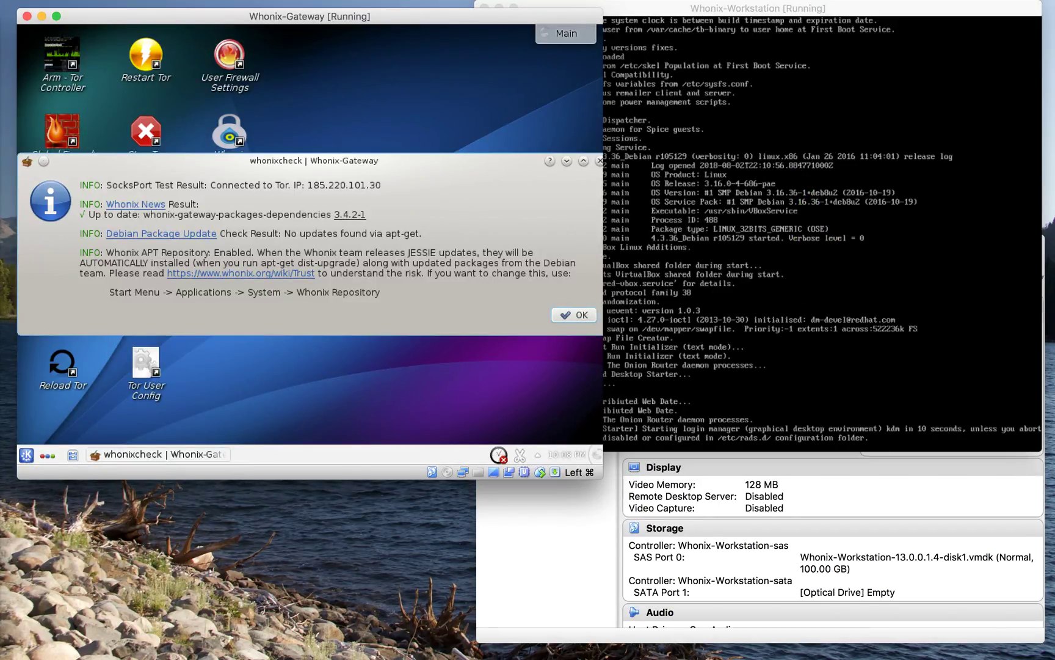
click(574, 315)
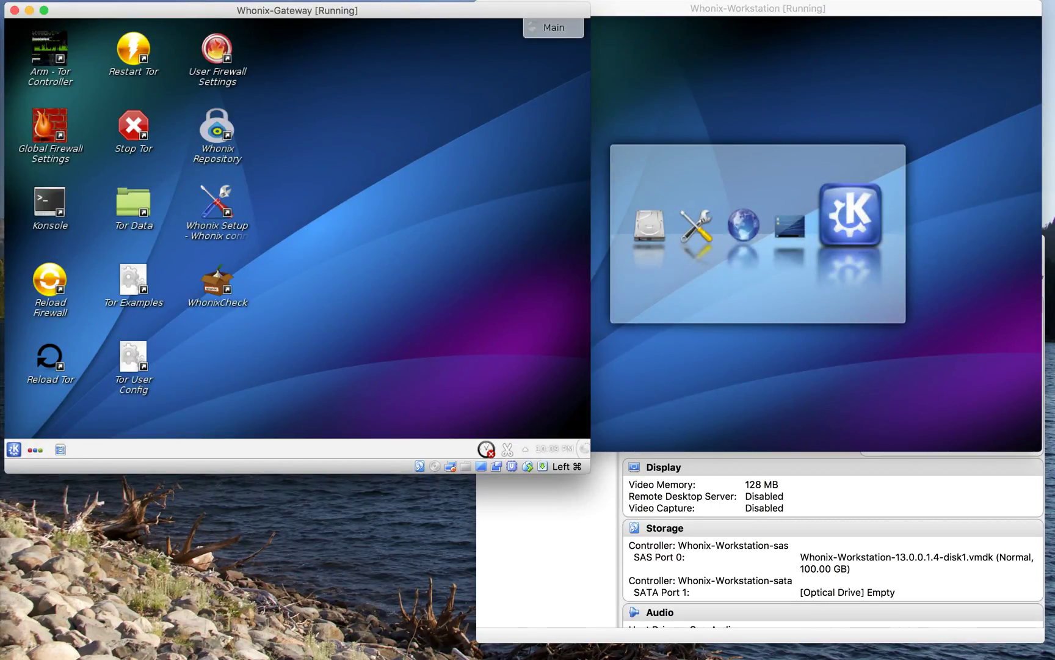
- Put the Whonix-Gateway window out of sight, and reposition and enlarge the Whonix-Workstation window
click(734, 15)
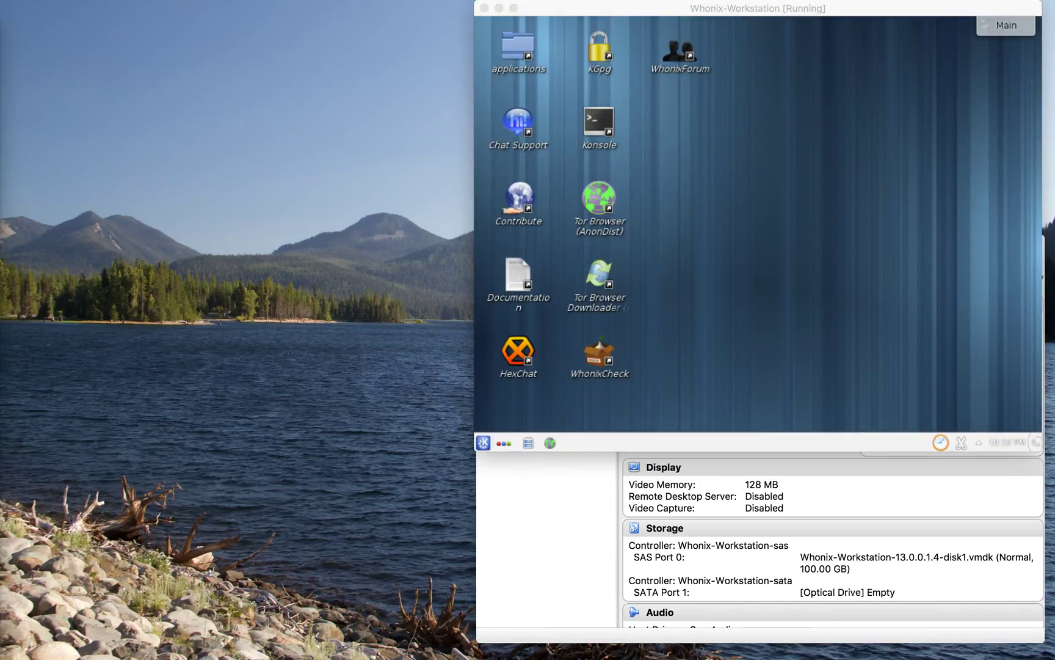
drag(733, 7, 270, 13)
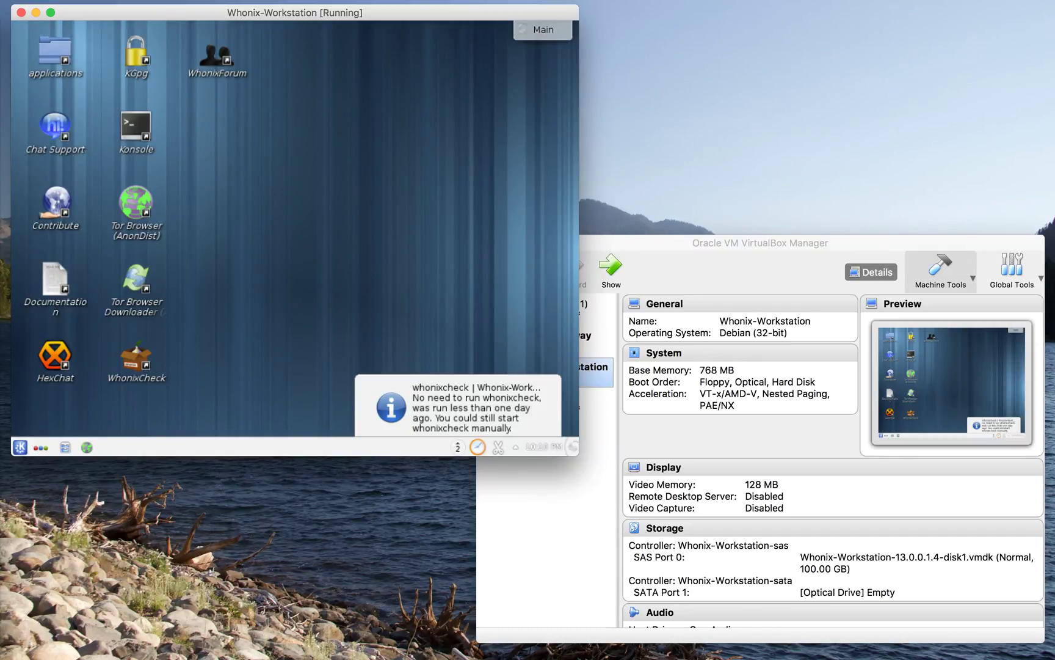
drag(577, 453, 725, 554)
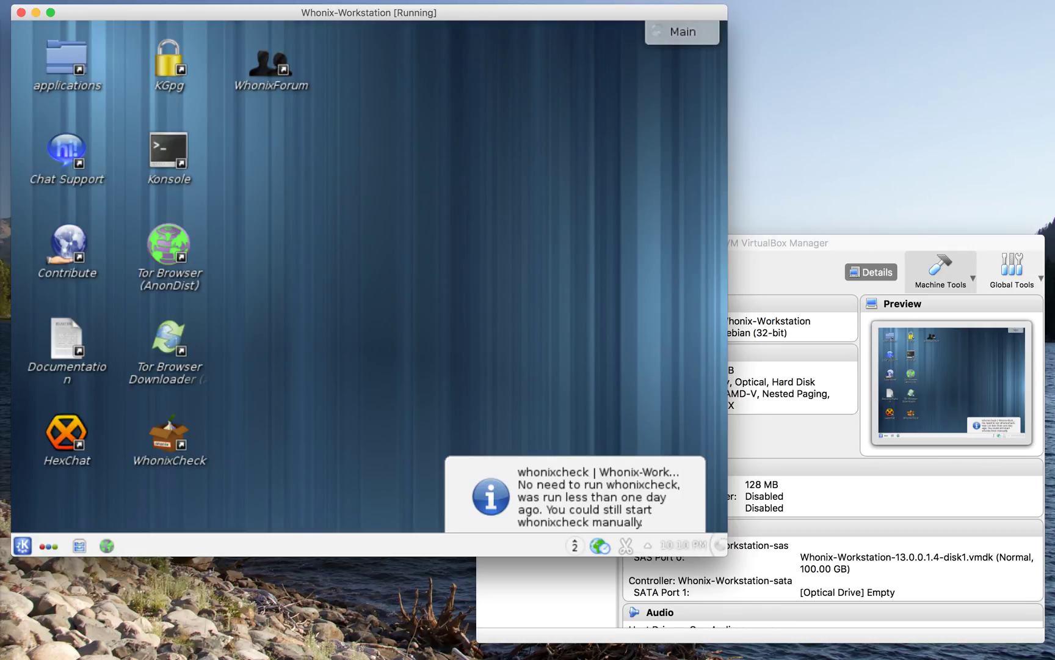
click(681, 31)
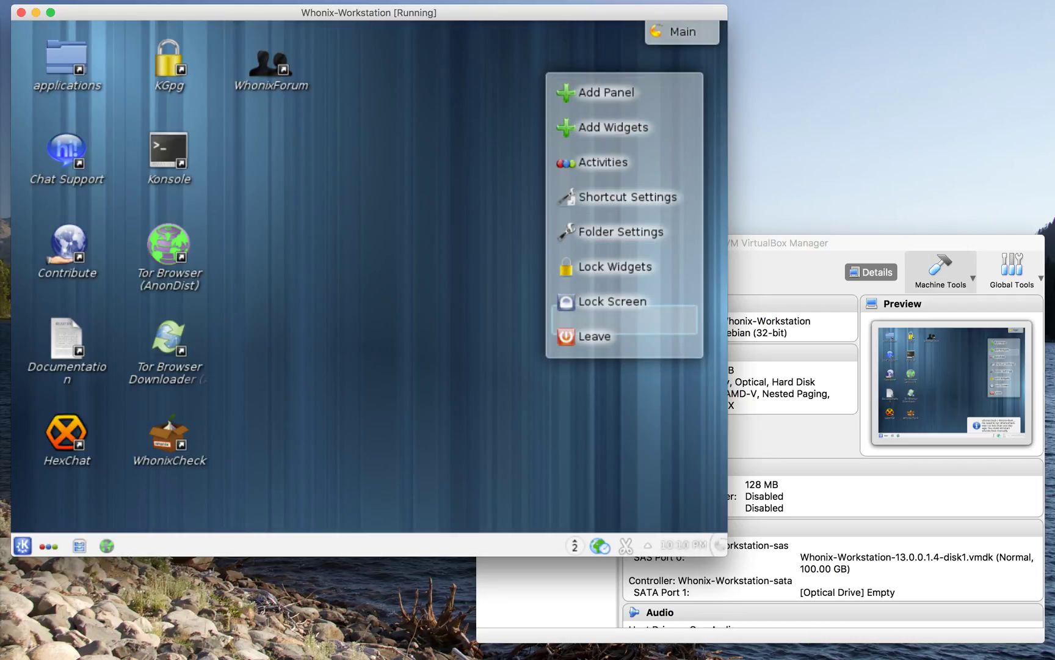
key(Up)
key(Up)
key(Up)
key(Up)
key(Up)
key(Up)
key(Up)
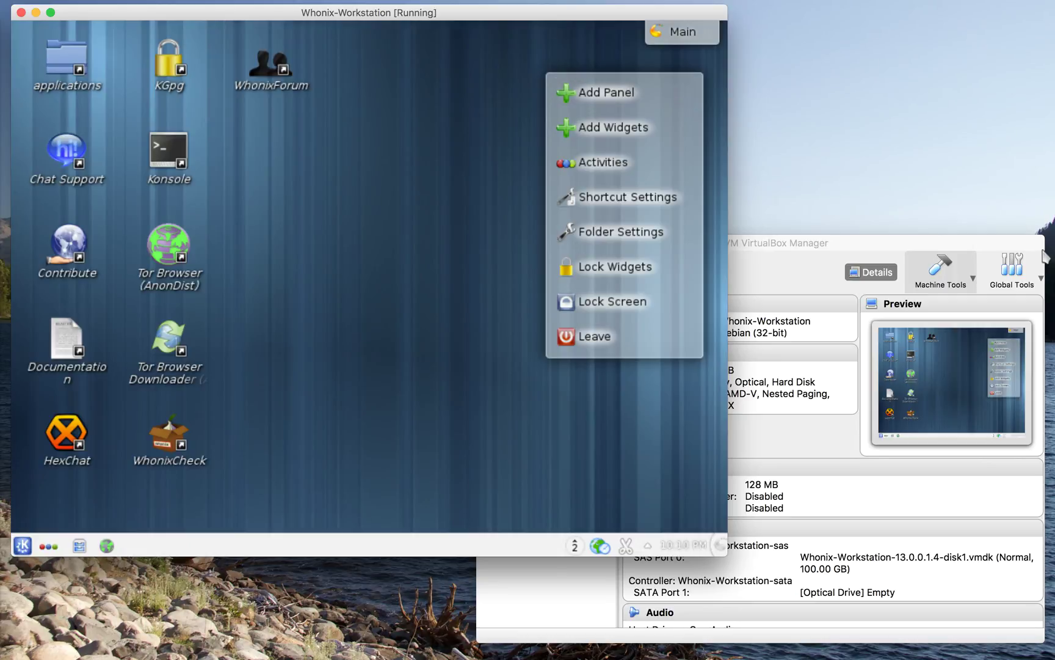
key(Up)
key(Up)
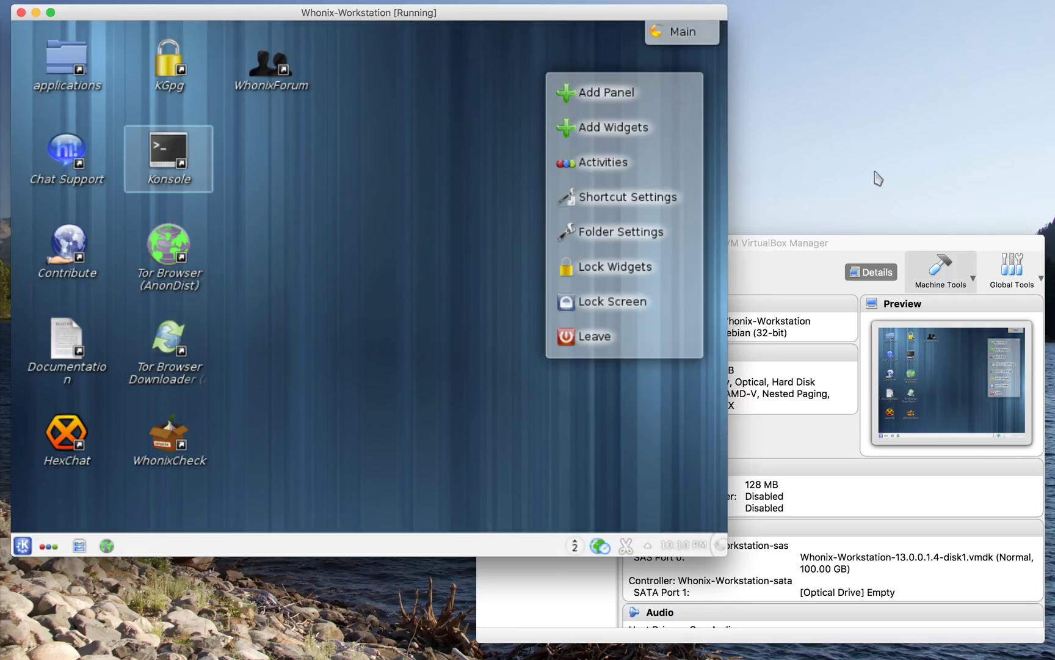
key(Up)
key(Up)
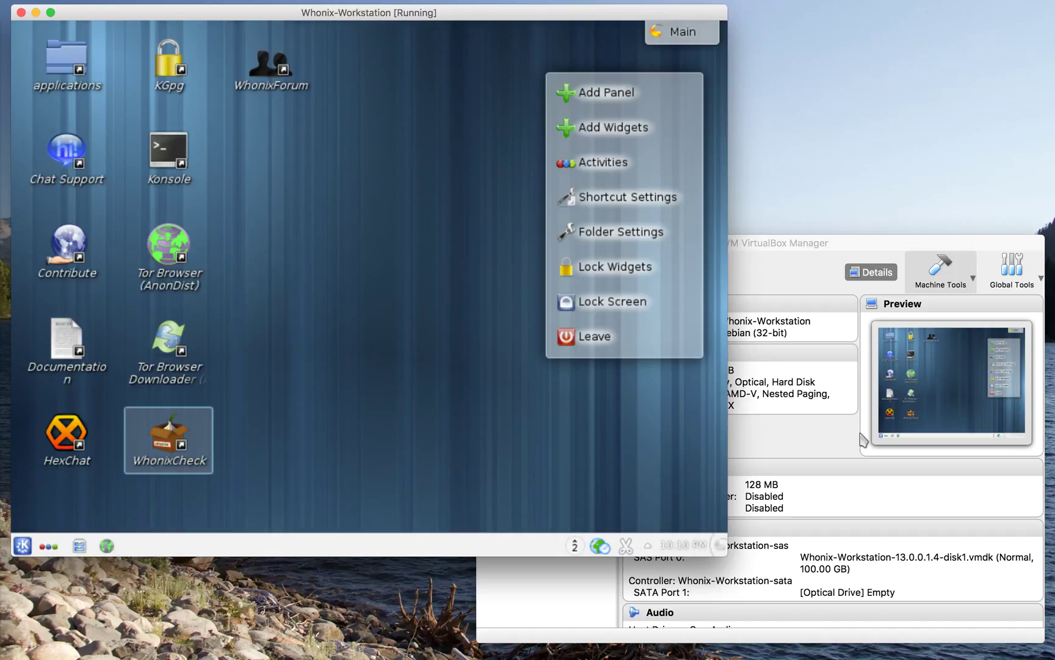
key(Down)
key(Down)
key(Down)
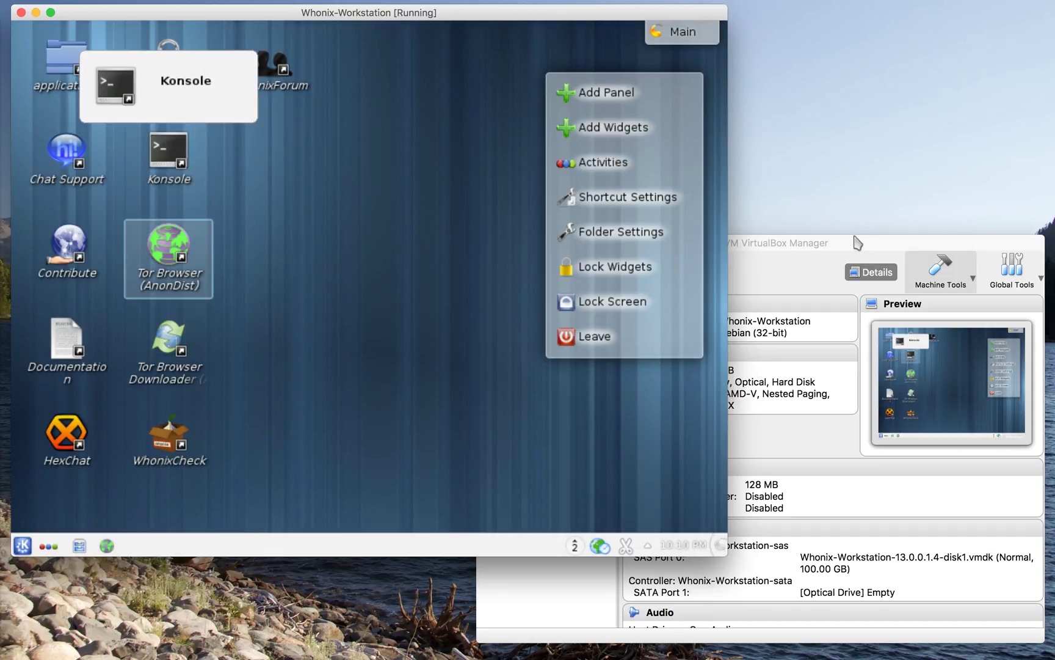
key(Down)
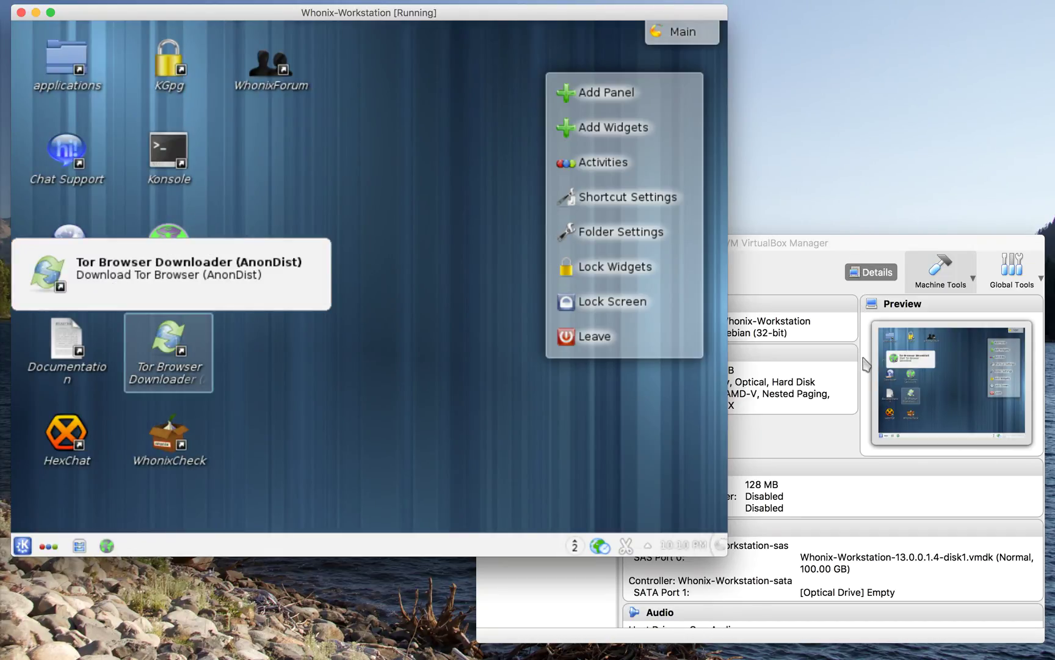
key(Down)
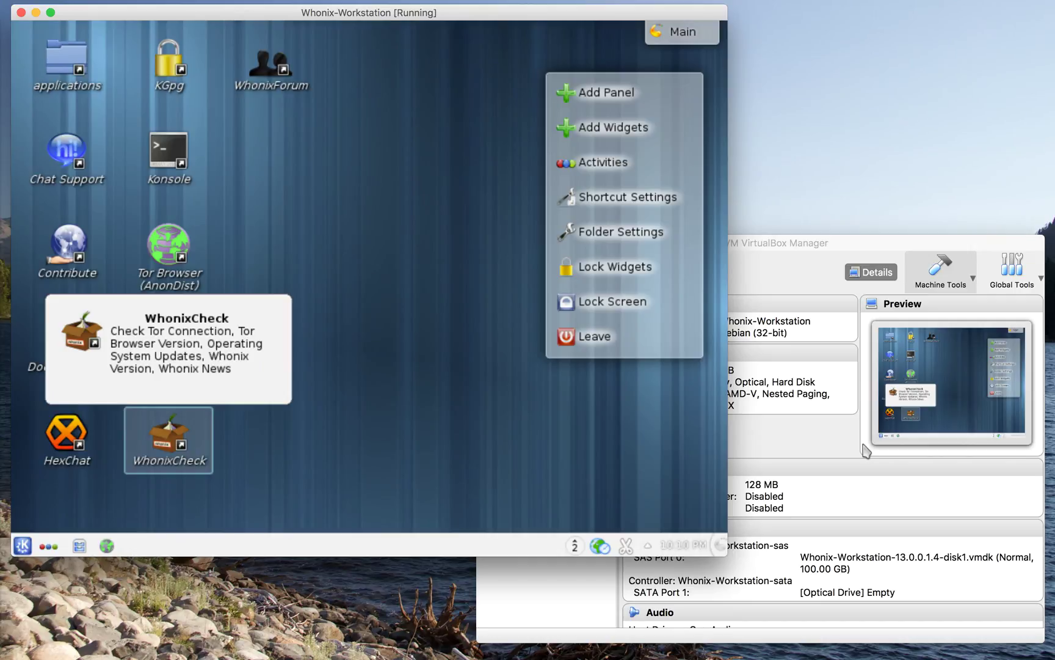
key(Left)
key(Down)
key(Down)
key(Up)
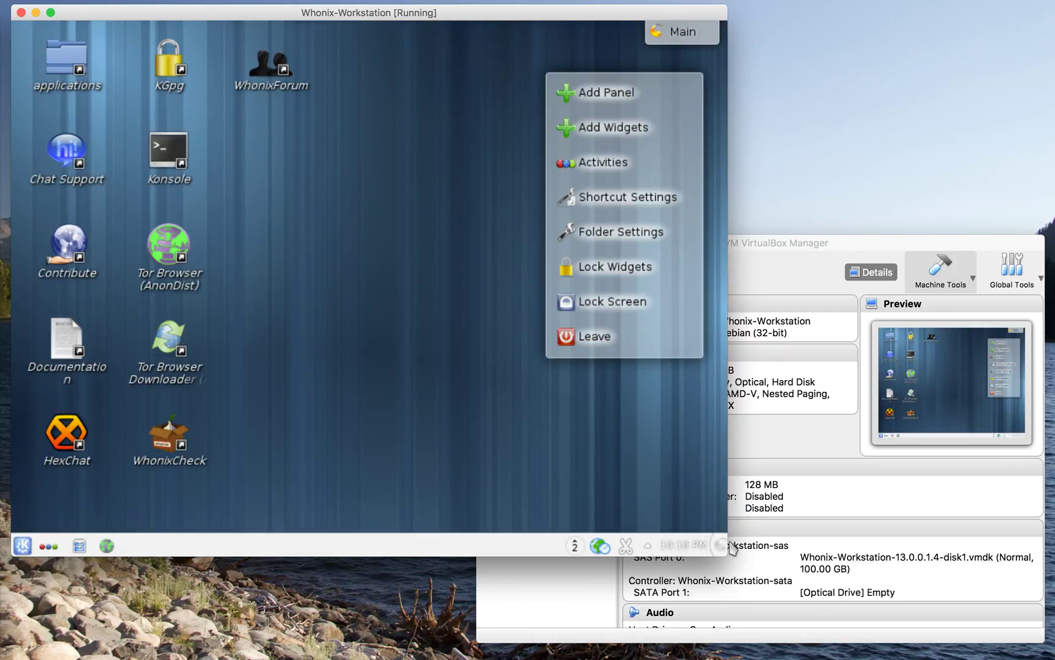
- Look through the Workstation's application launcher, covering Favorites, Applications, Computer and Recently Used, and close it
key(alt+F1)
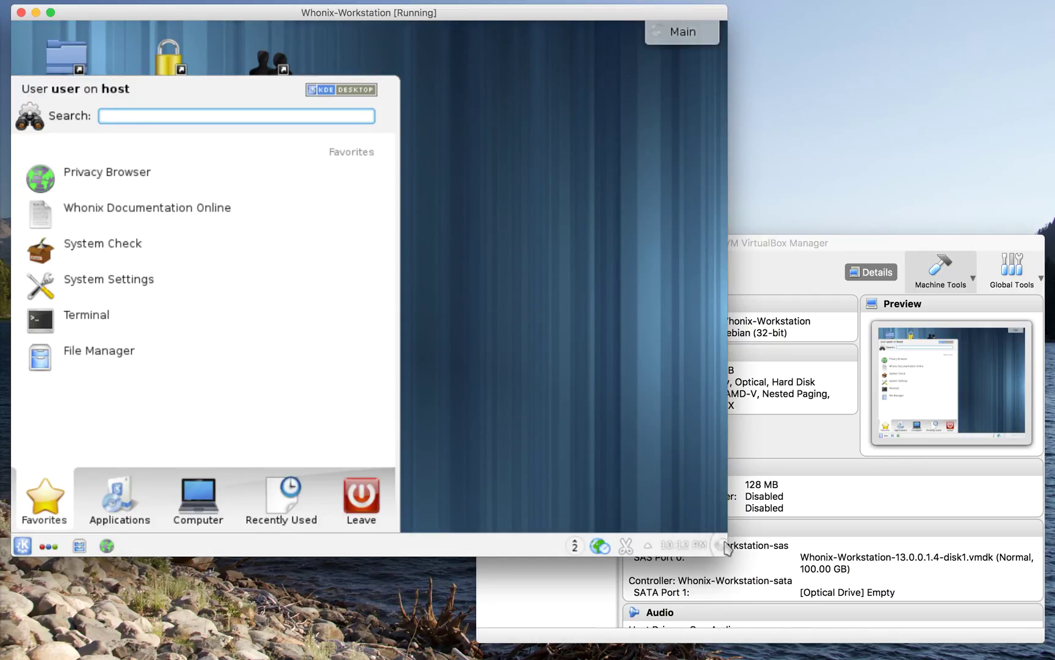
key(Right)
key(Right)
key(Right)
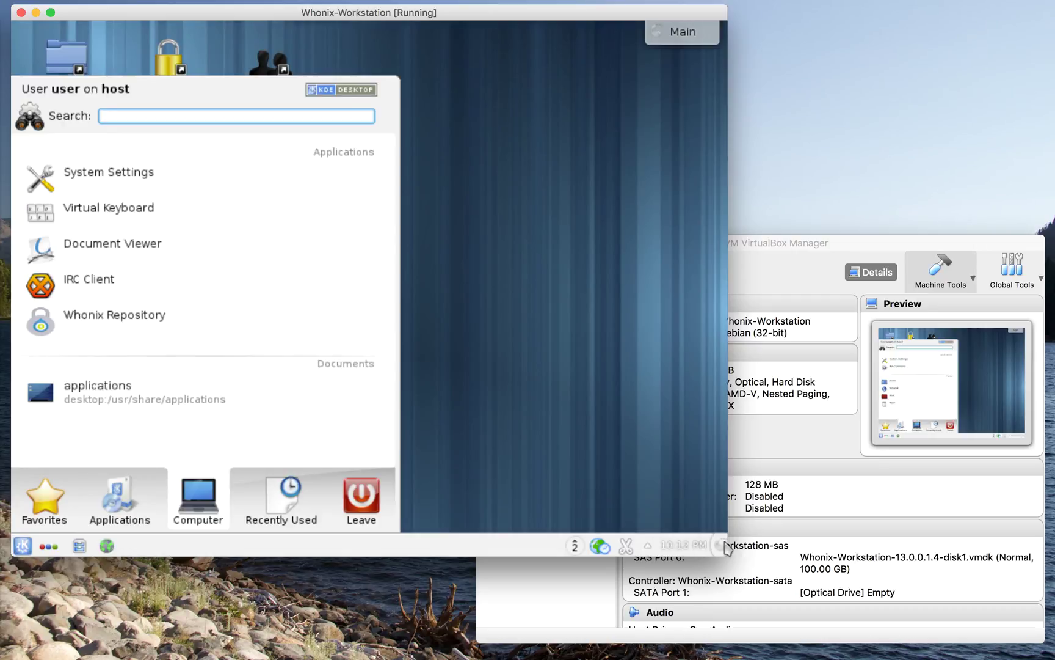
key(Right)
key(Left)
key(Left)
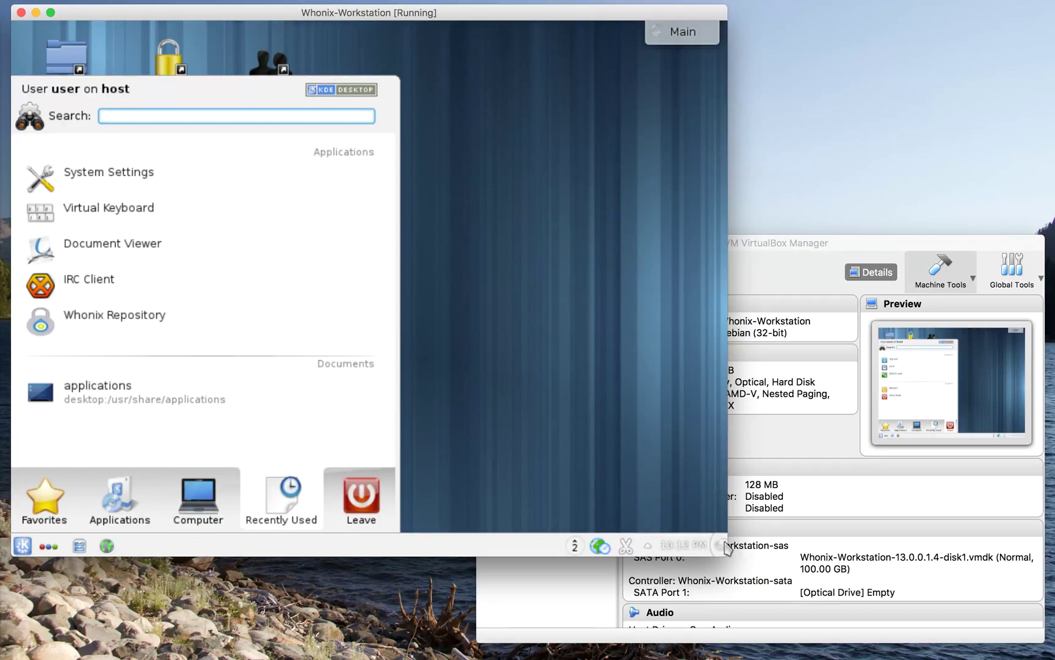
key(Left)
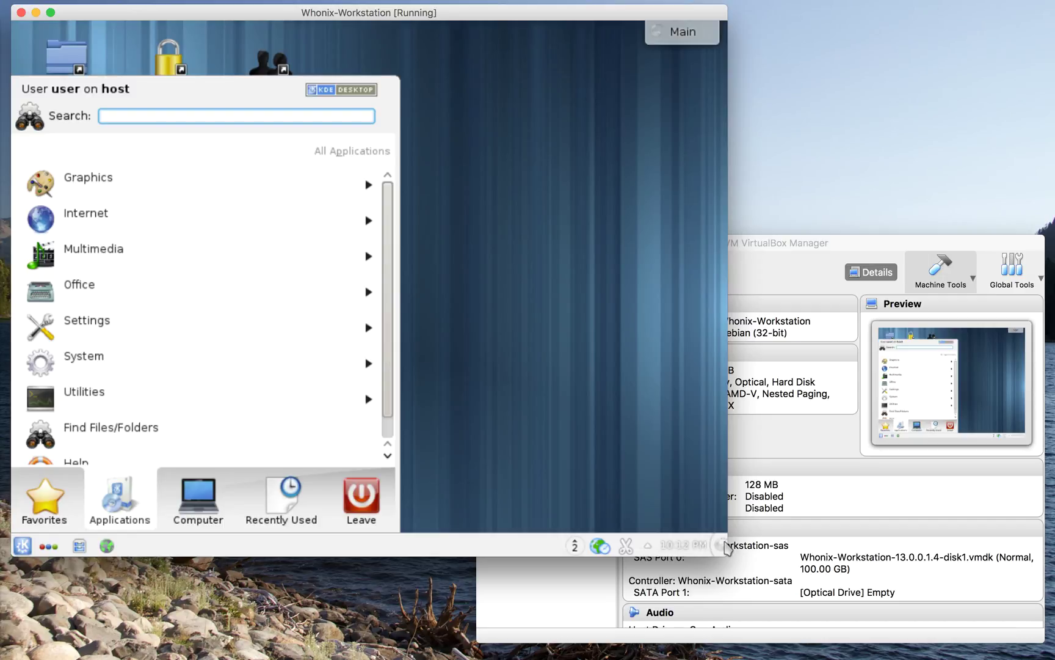
key(Up)
key(Up)
key(Up)
key(Up)
key(Up)
key(Up)
key(Up)
key(Up)
key(Up)
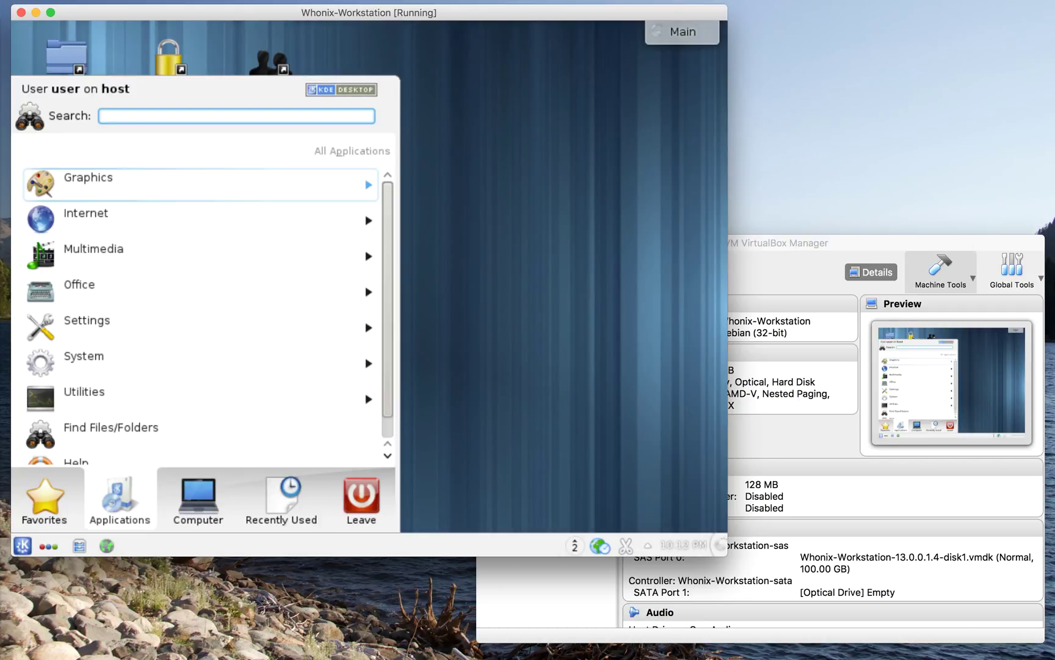
click(23, 545)
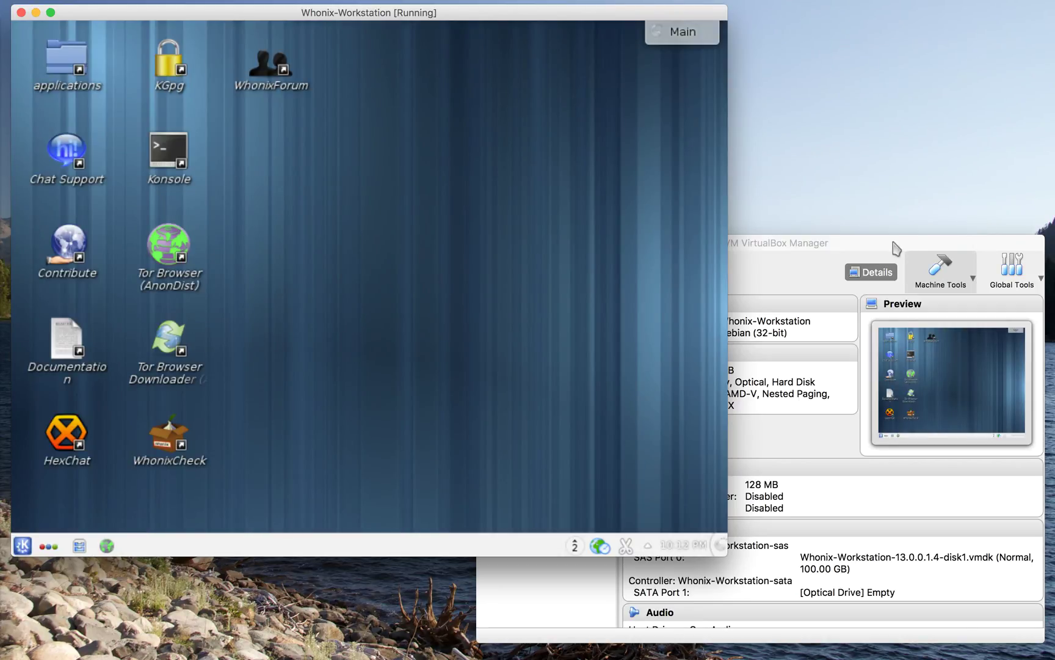
click(165, 246)
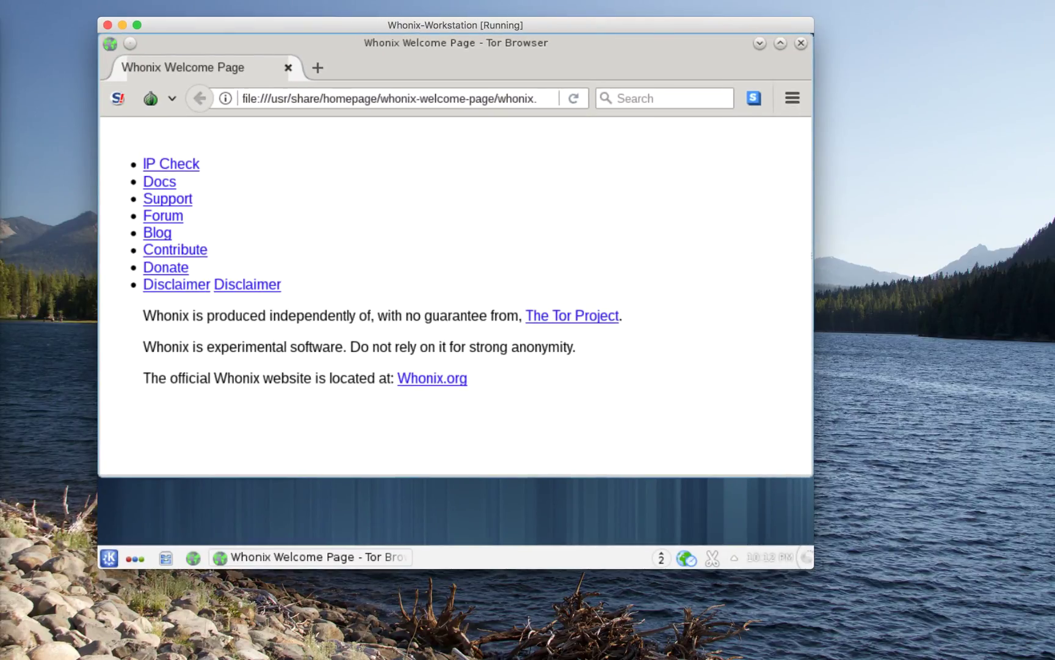
- Run the IP Check from the Whonix welcome page, close the welcome tab and examine the IP address reported by the Tor check page
click(171, 164)
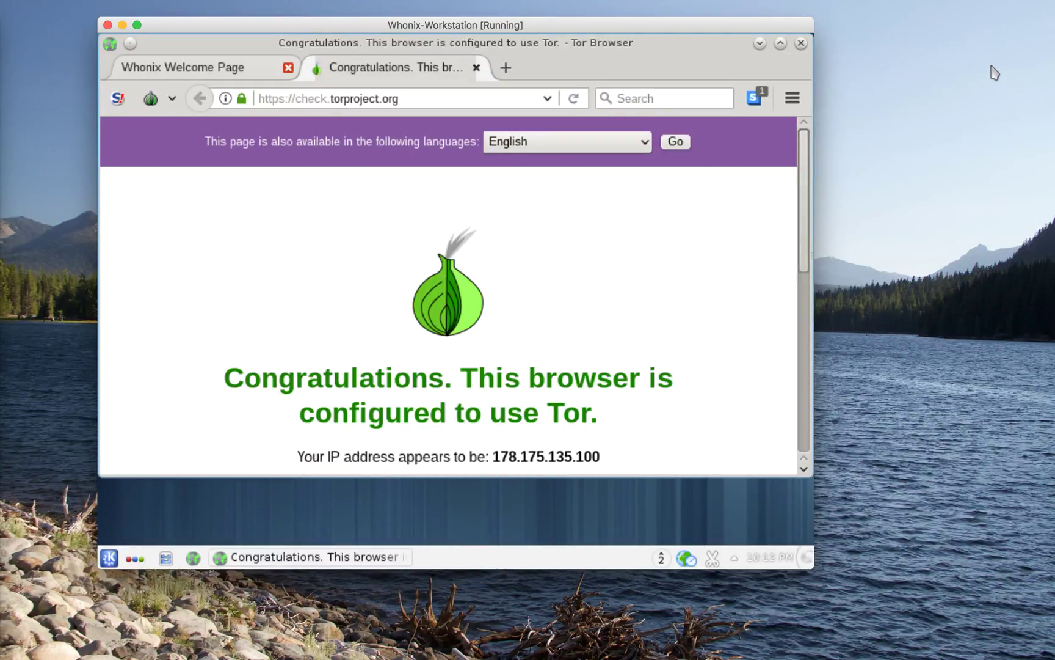
click(288, 68)
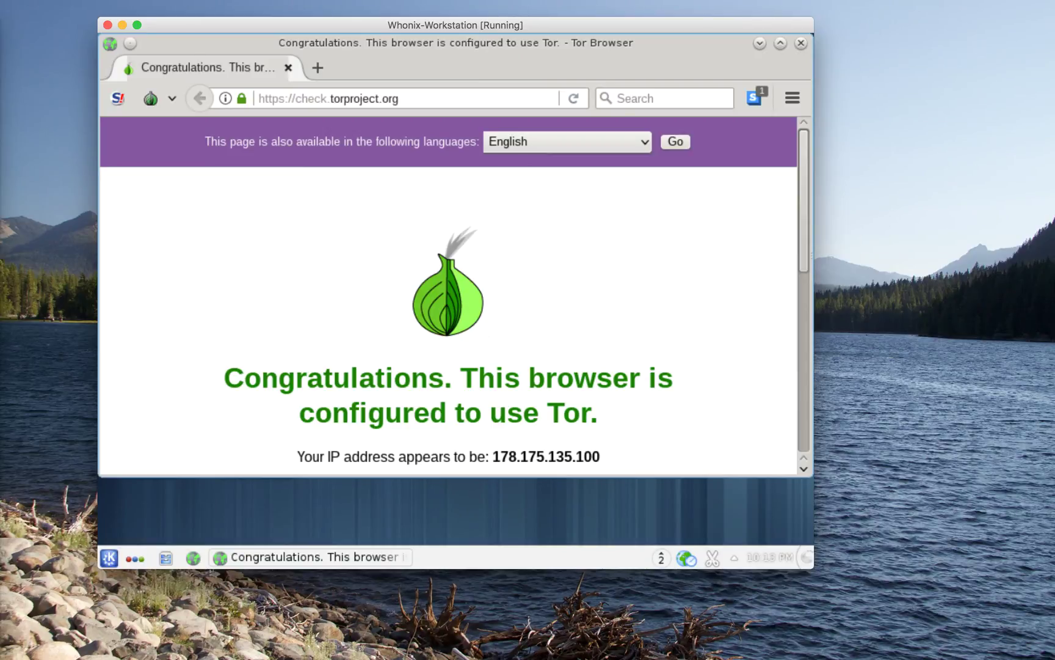
scroll(454, 290, down, 3)
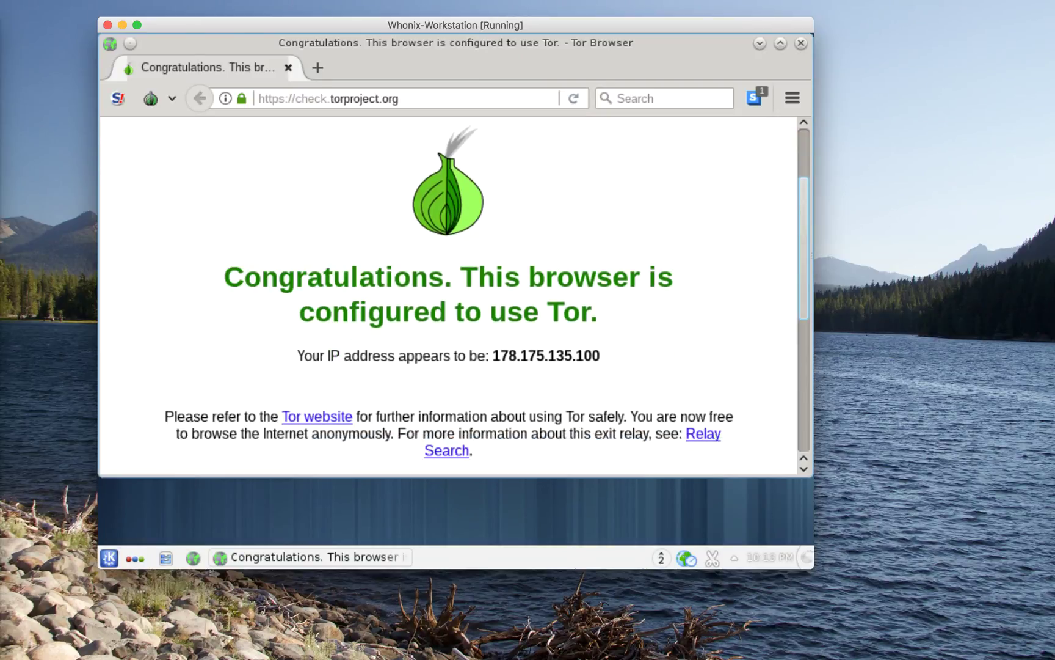
scroll(454, 290, down, 1)
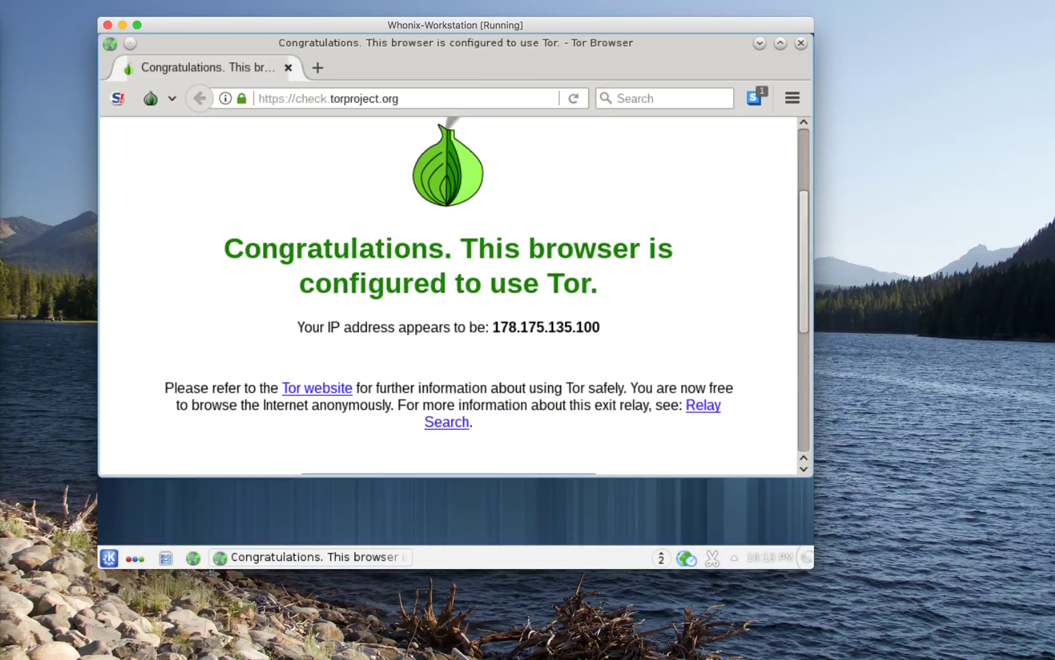
drag(600, 327, 297, 328)
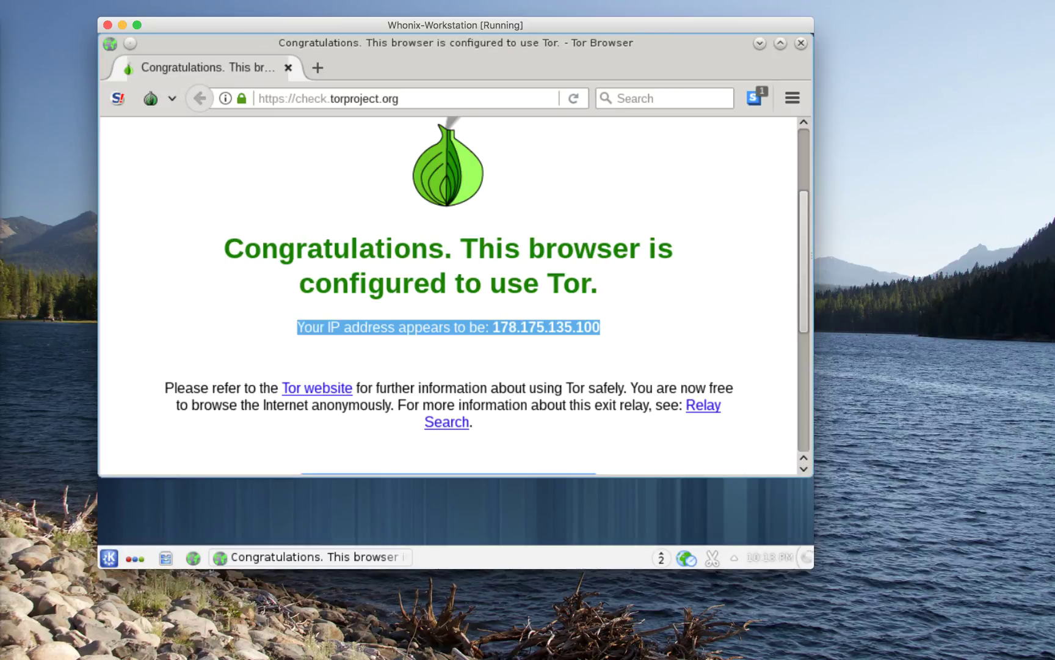
click(296, 330)
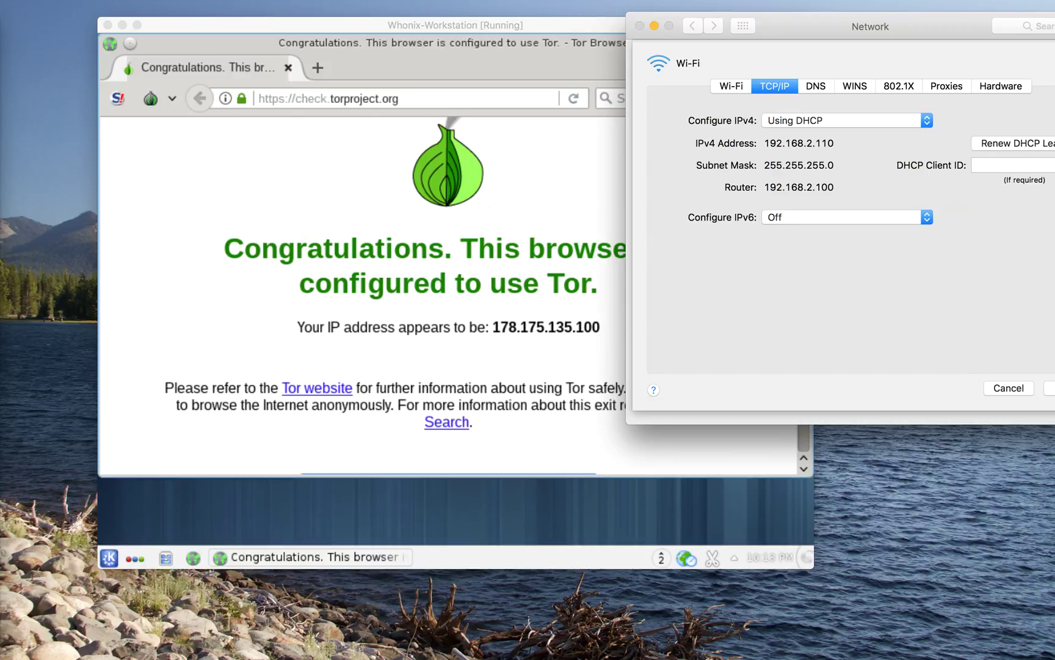
- Review and close the Mac's Wi-Fi TCP/IP settings, and highlight the IP address on the Tor check page
drag(870, 26, 776, 59)
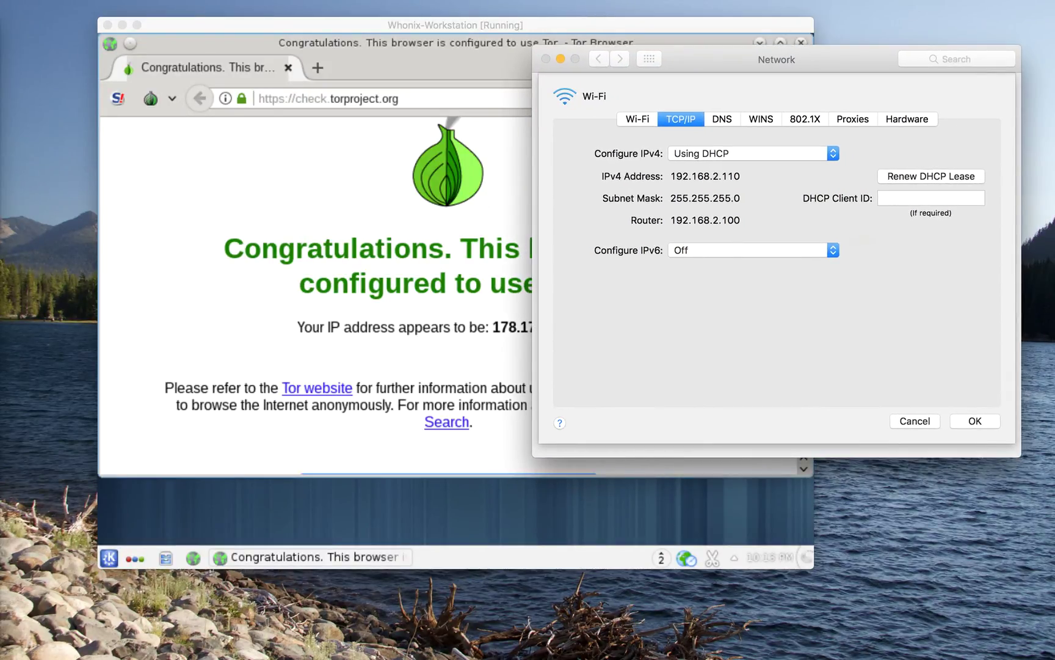
click(976, 421)
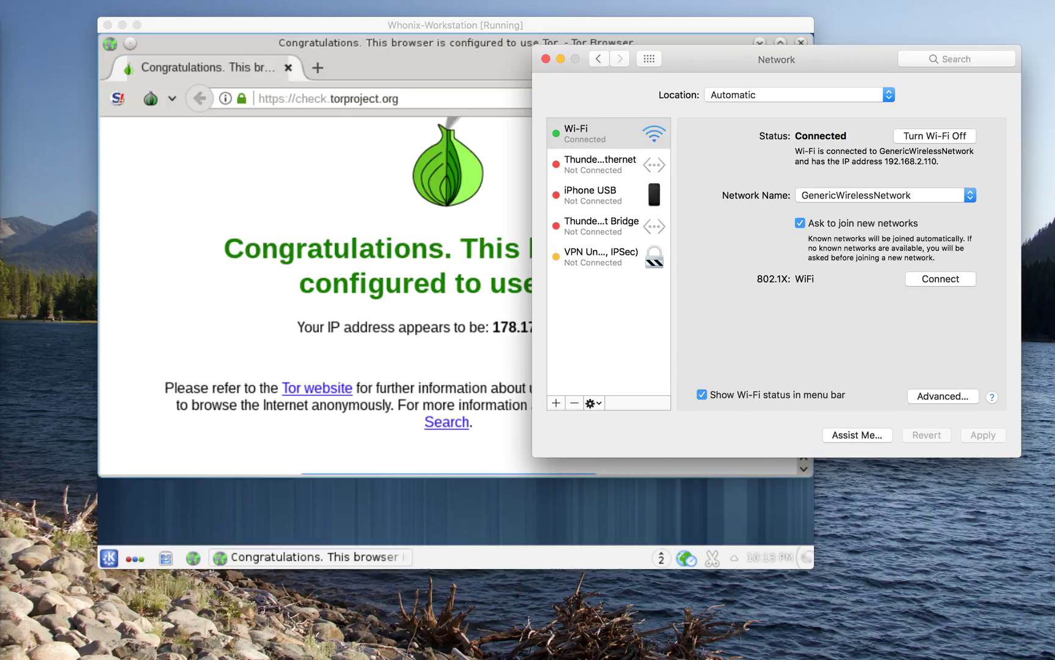
click(546, 59)
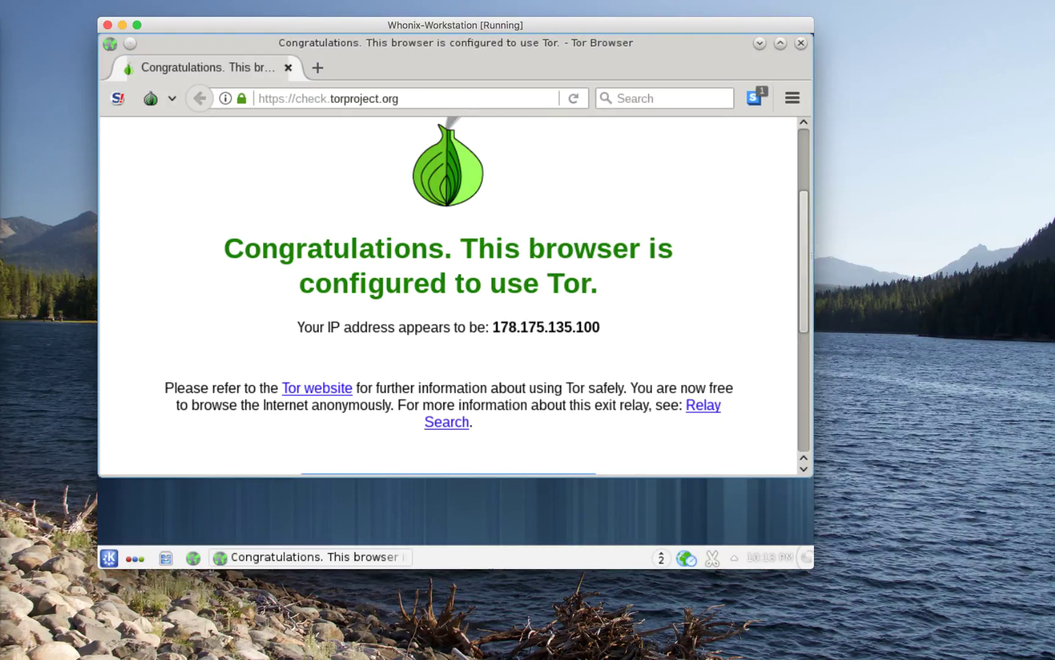
drag(600, 327, 492, 326)
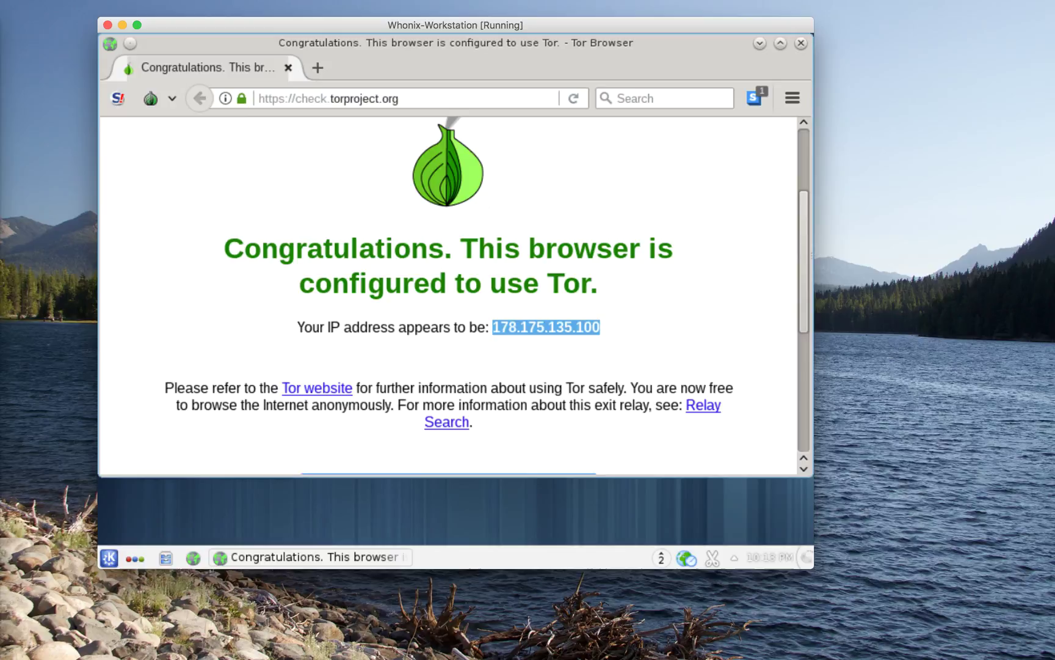
- Bring the Whonix-Gateway window forward, look through its application launcher's Multimedia and Utilities categories, and close the launcher
key(super+Tab)
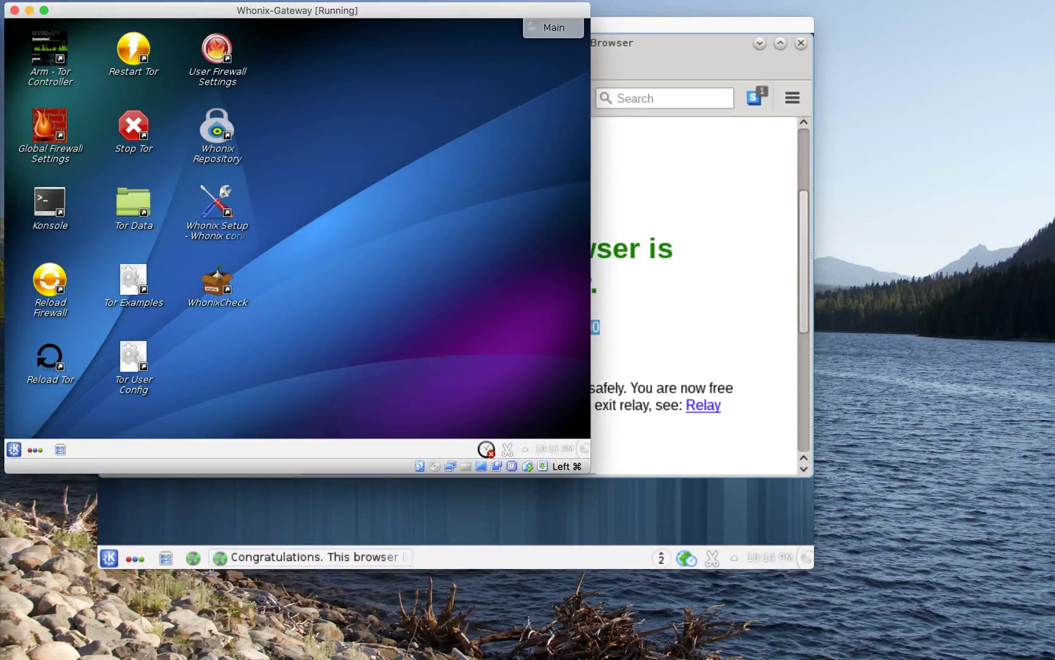
drag(297, 10, 762, 28)
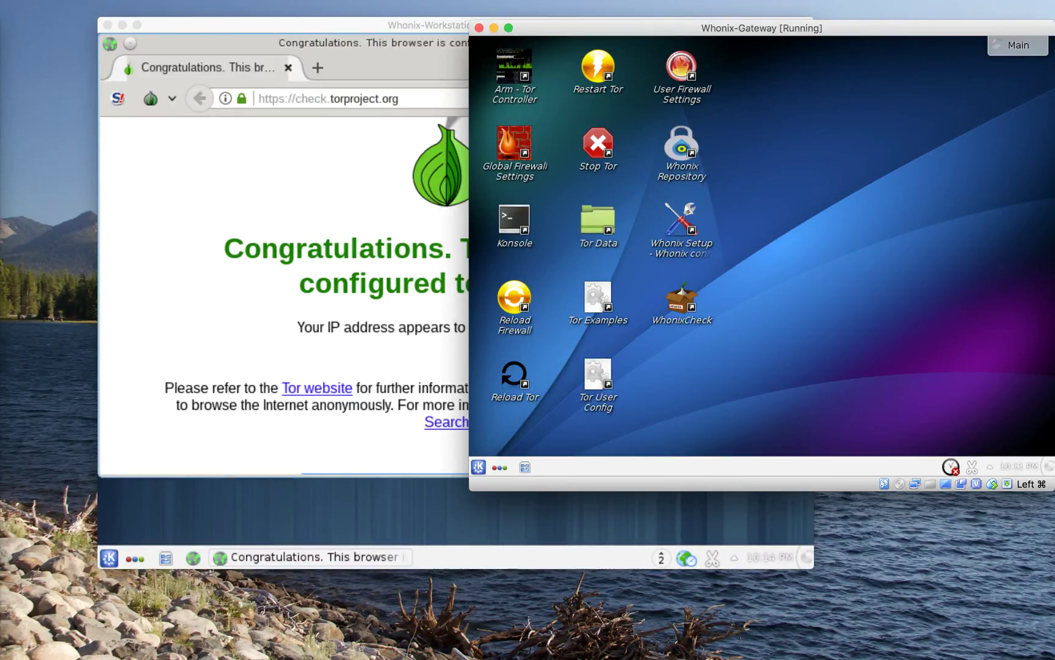
click(478, 467)
mouse_move(559, 429)
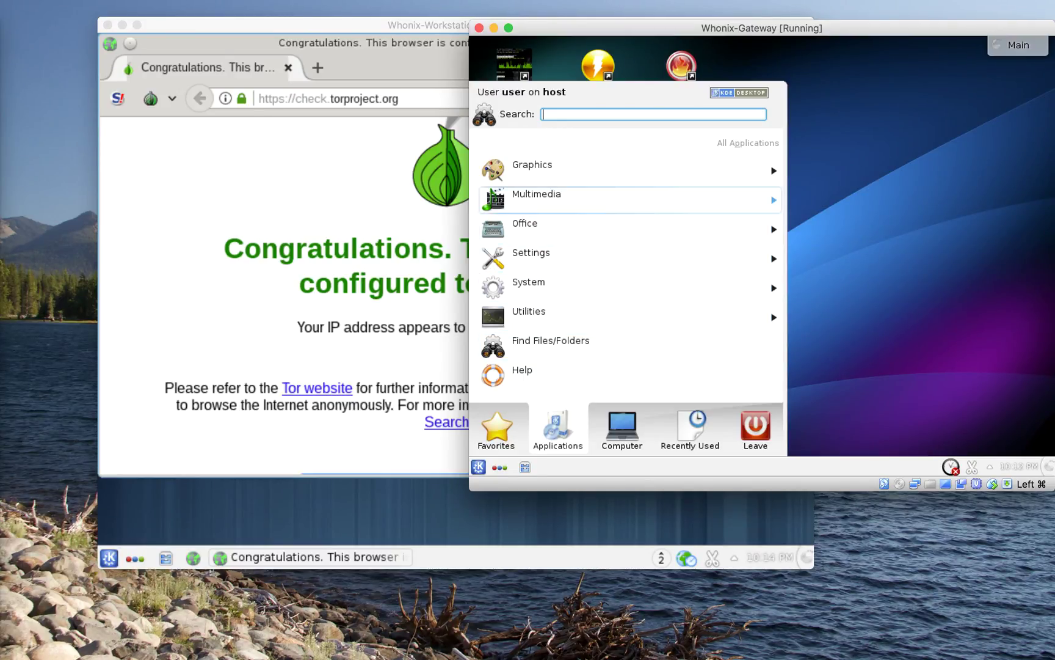
click(536, 196)
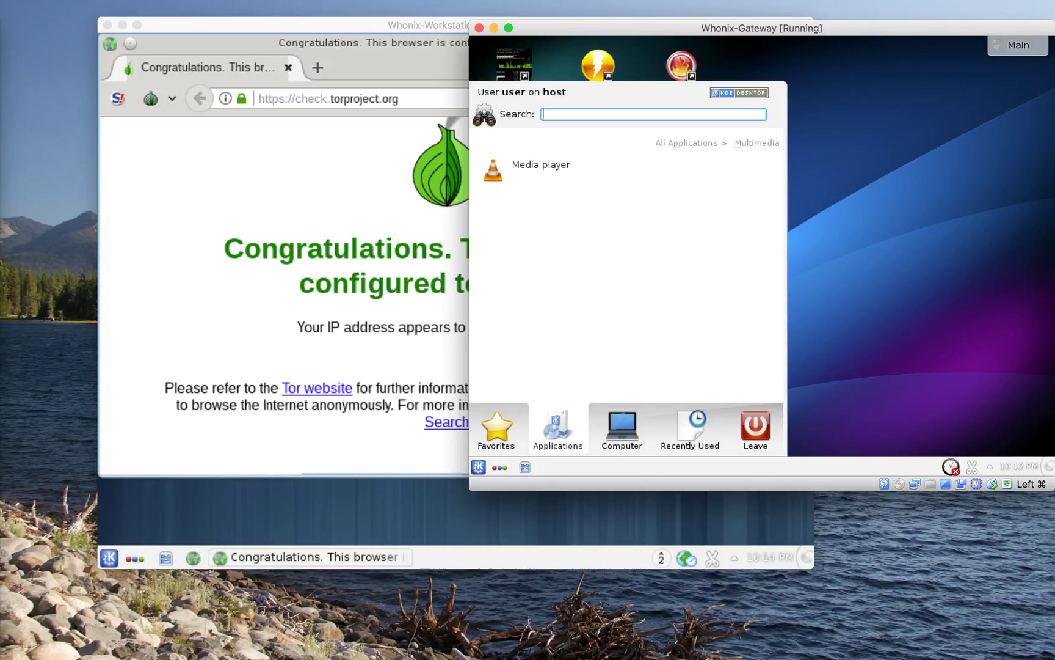
click(690, 144)
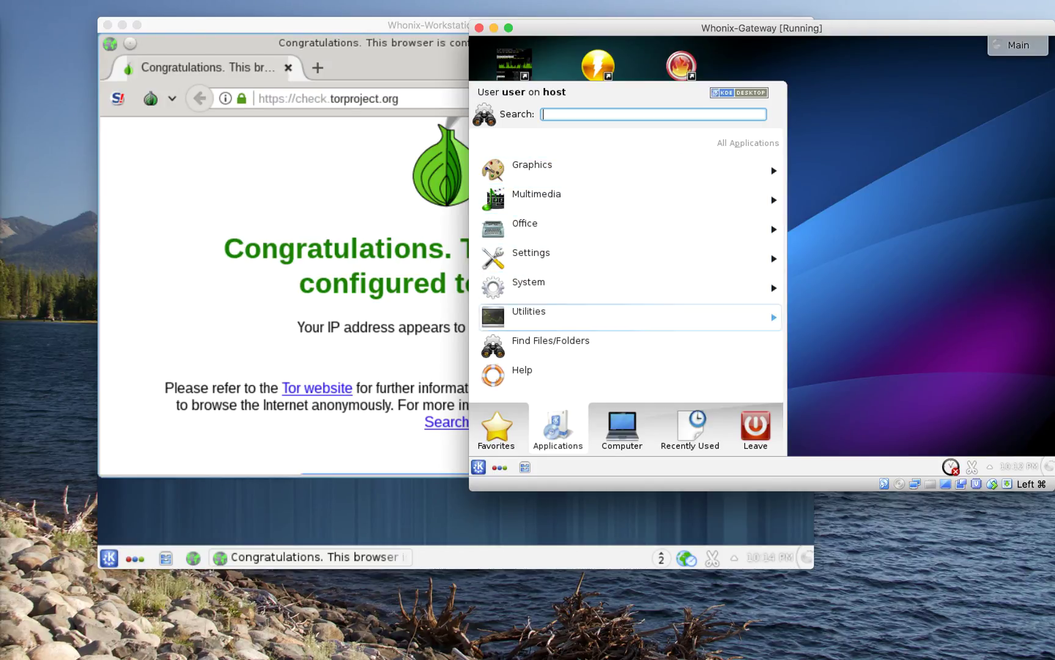
click(629, 317)
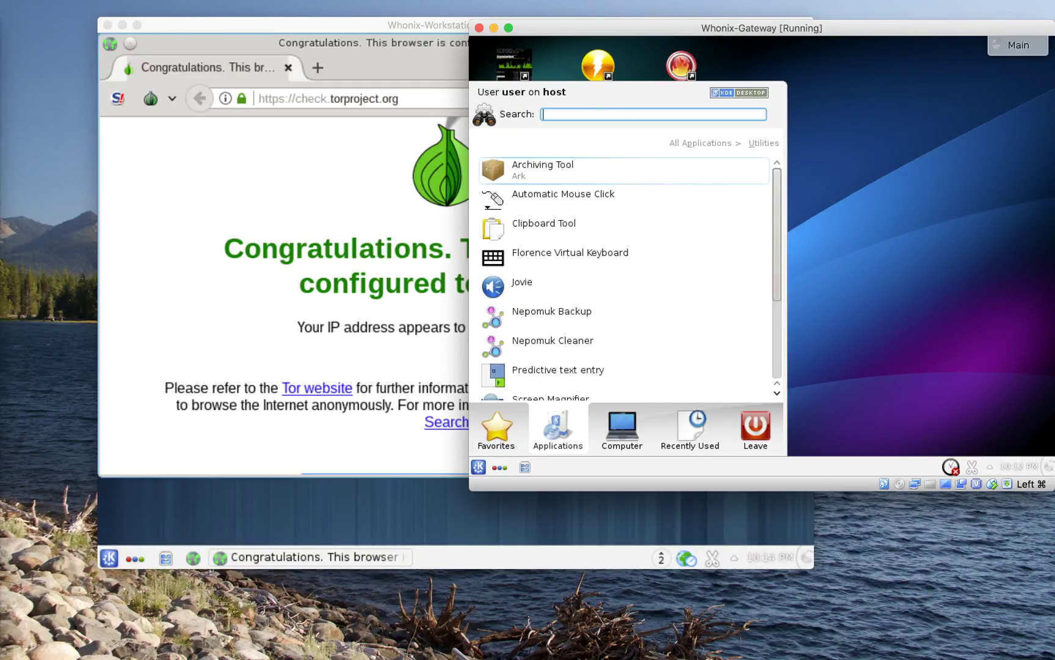
scroll(623, 275, down, 3)
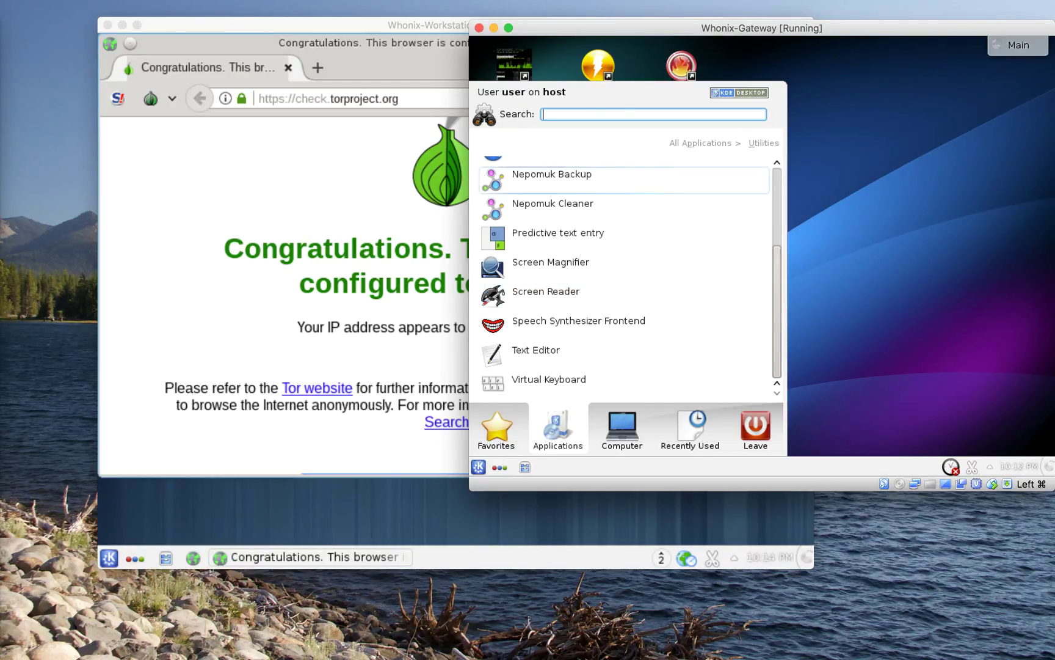
scroll(623, 274, up, 1)
key(Escape)
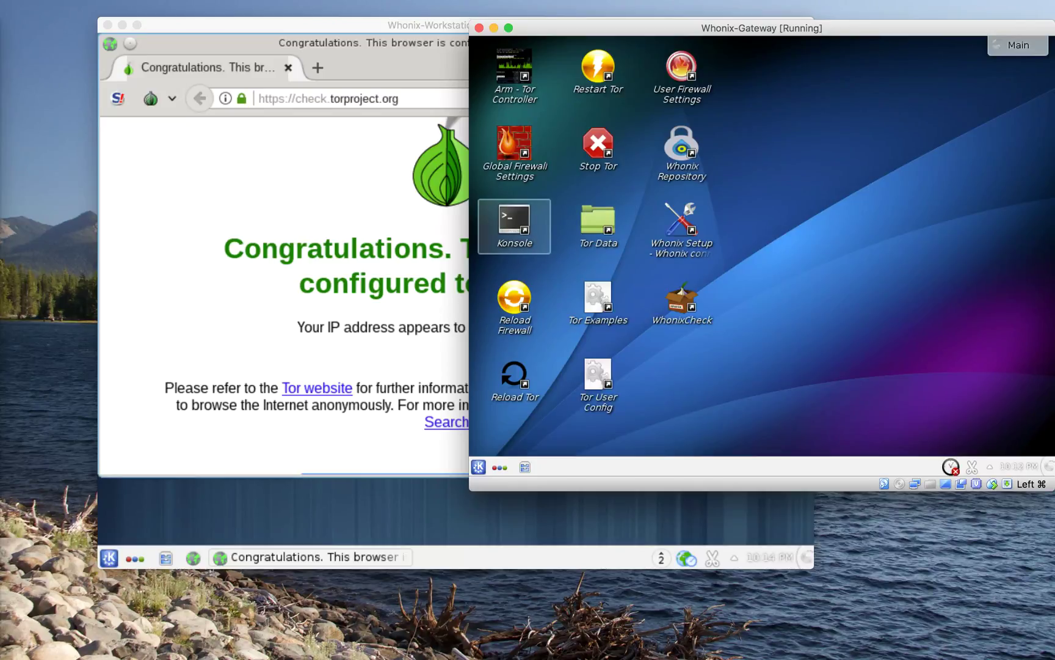
- Open Konsole on the Gateway, run "ip addr show" and highlight the inet address of eth1
click(515, 223)
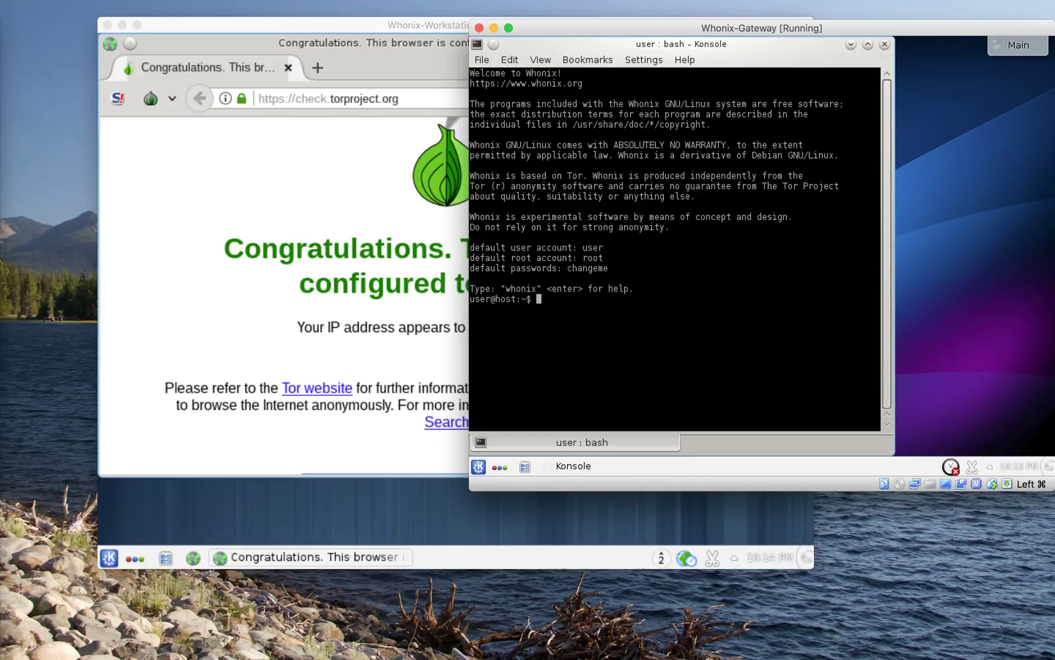
text(ip addr show)
key(Return)
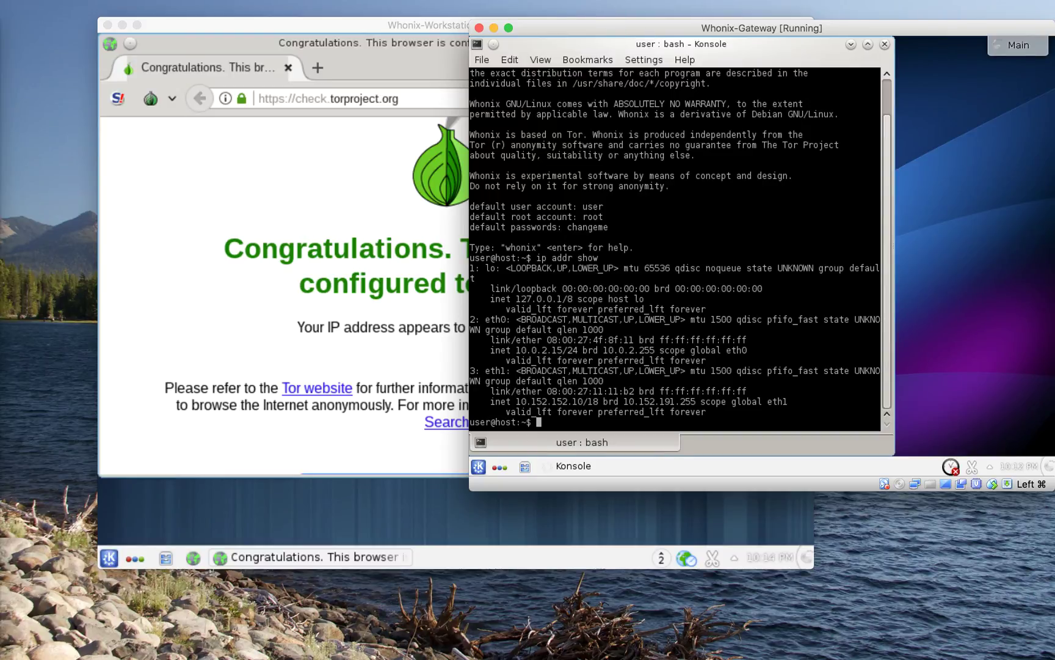
mouse_move(490, 412)
mouse_down()
mouse_move(546, 401)
mouse_move(496, 401)
mouse_move(577, 412)
mouse_move(603, 401)
mouse_move(547, 391)
mouse_move(485, 401)
mouse_up()
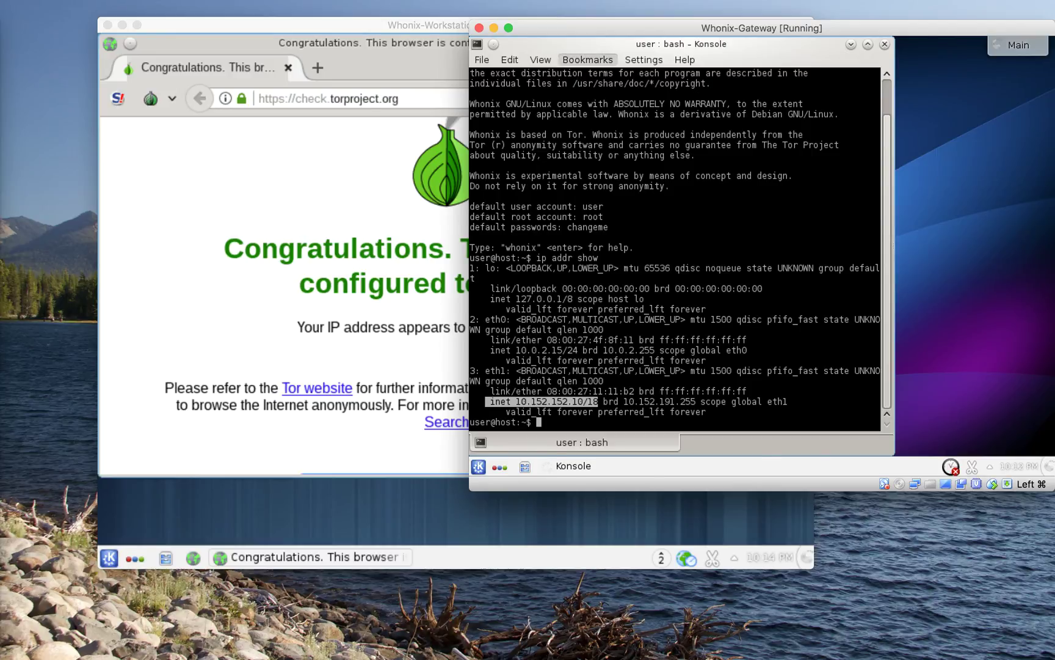
- Shrink the Whonix-Workstation window, arrange it side by side with the Whonix-Gateway window, and clear the highlighting on the Tor check page
drag(591, 29, 501, 15)
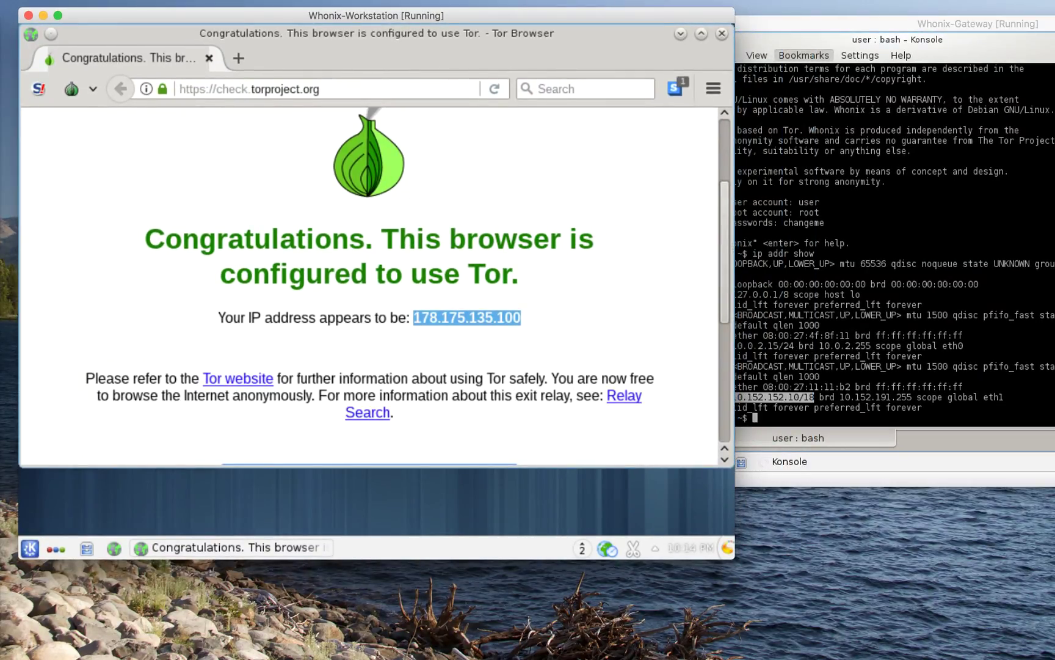
drag(734, 558, 644, 528)
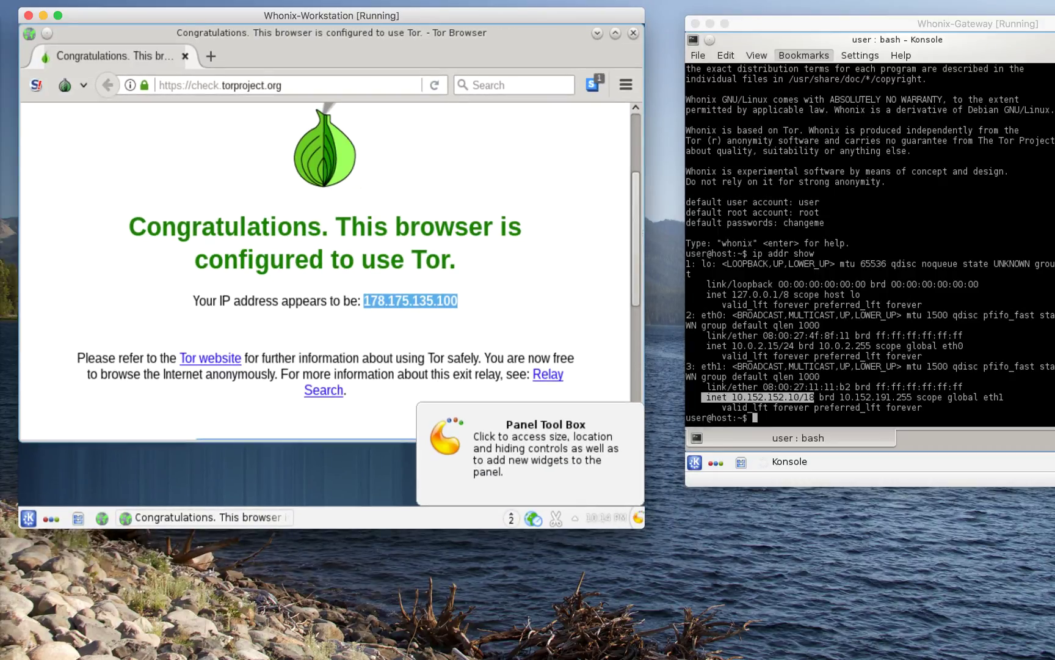
drag(807, 24, 782, 8)
click(550, 177)
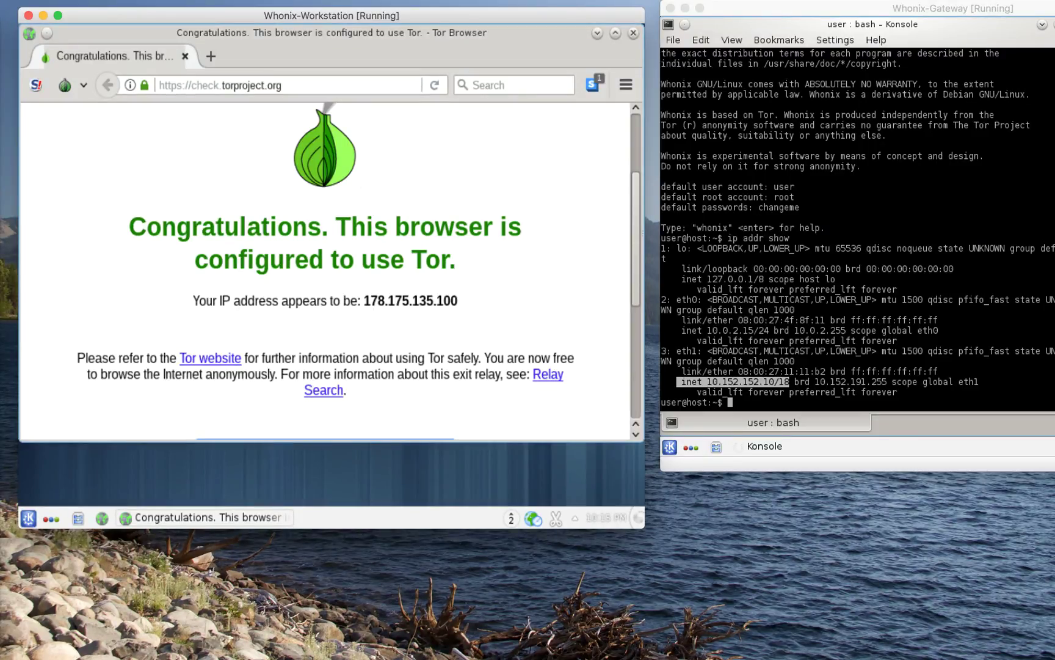
scroll(325, 271, up, 4)
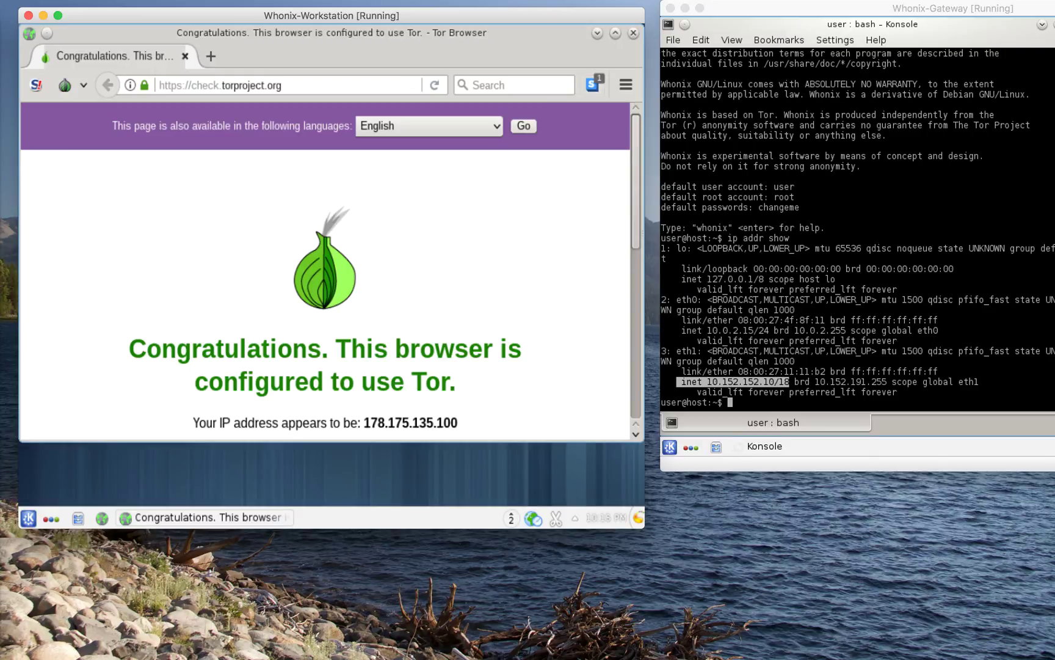
- Enlarge the Whonix-Workstation window and search DuckDuckGo for "tennis" in Tor Browser
drag(644, 528, 788, 520)
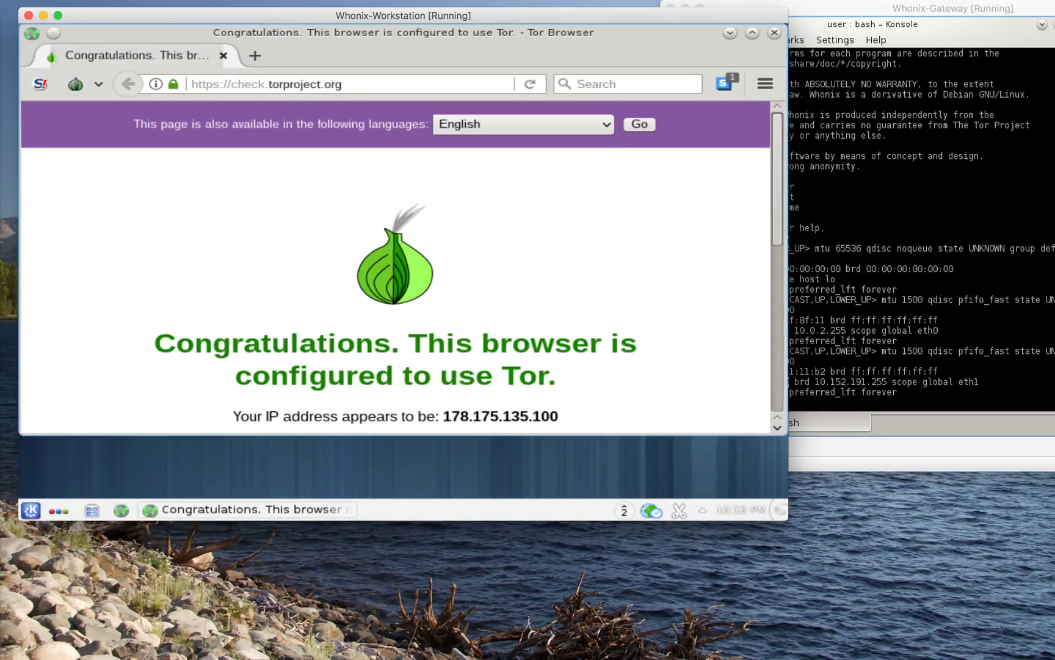
click(595, 84)
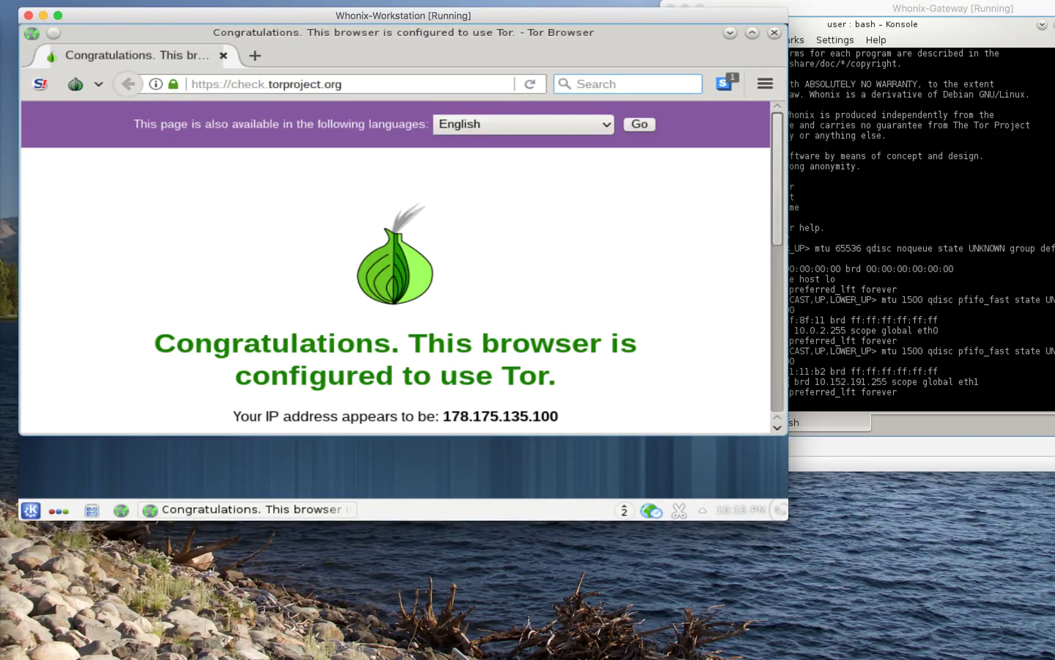
text(tennis)
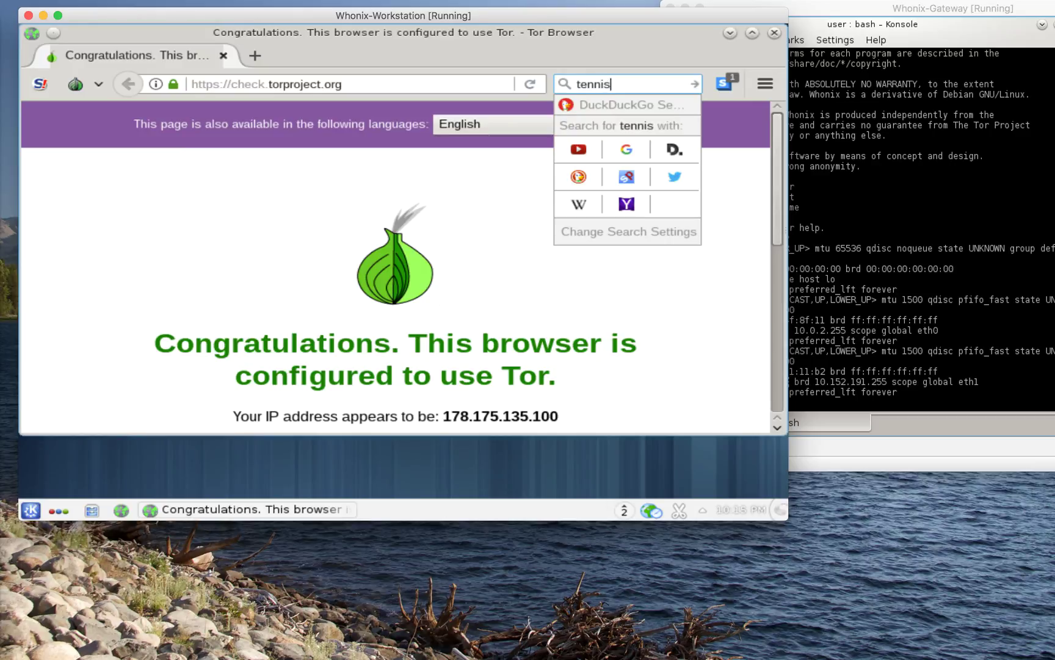
key(Return)
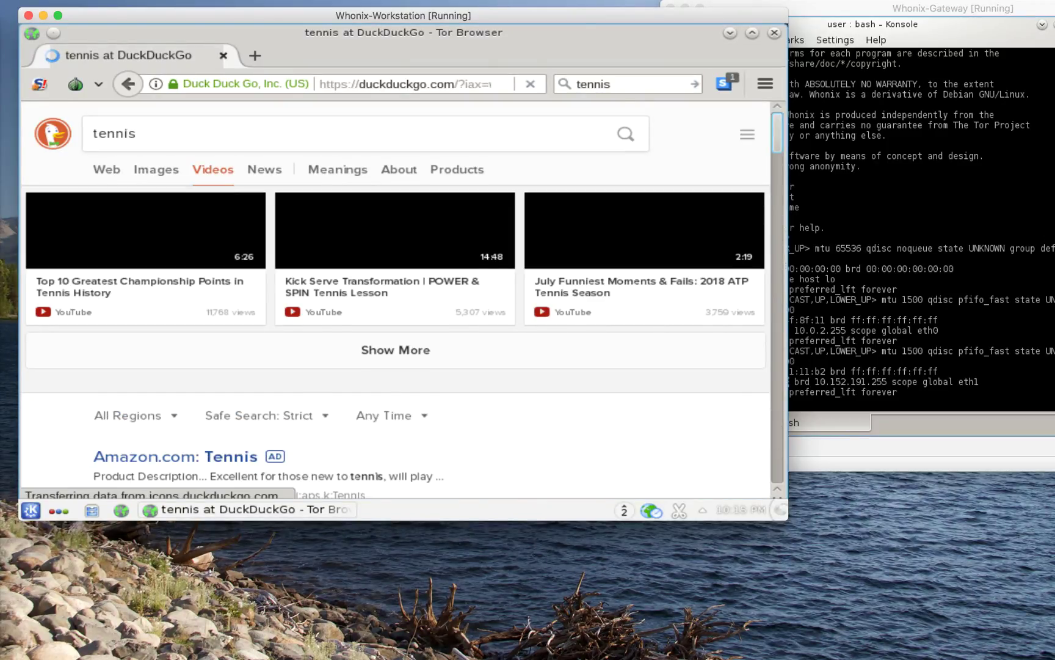
- Open the ESPN.com tennis page from the search results and look through its news stories
drag(777, 133, 776, 166)
scroll(395, 299, down, 1)
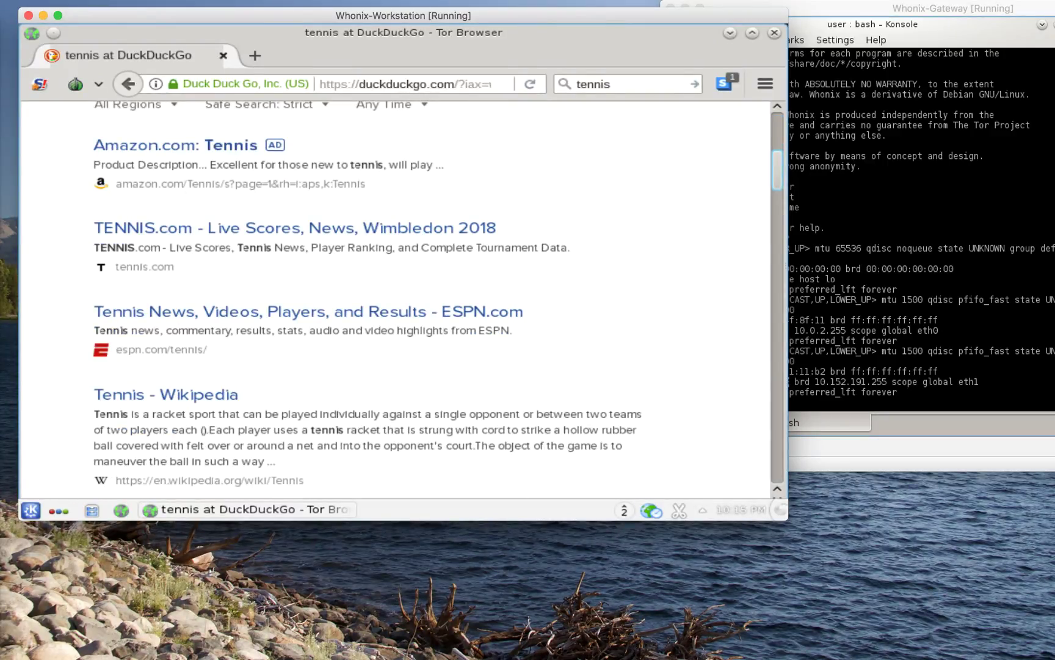
click(309, 312)
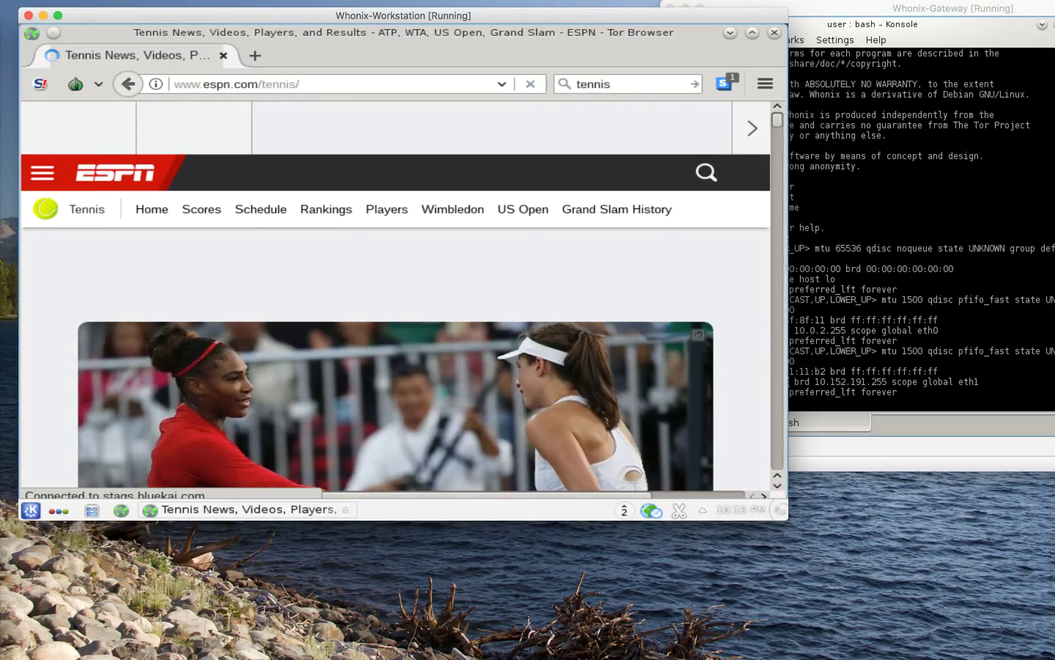
drag(777, 120, 777, 131)
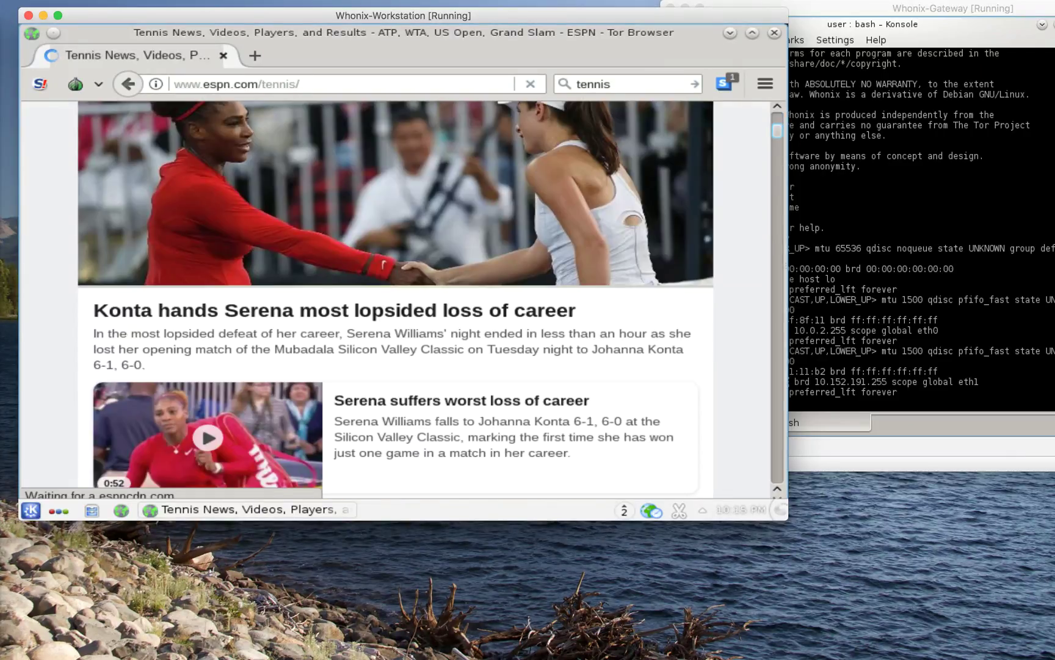
scroll(396, 300, down, 4)
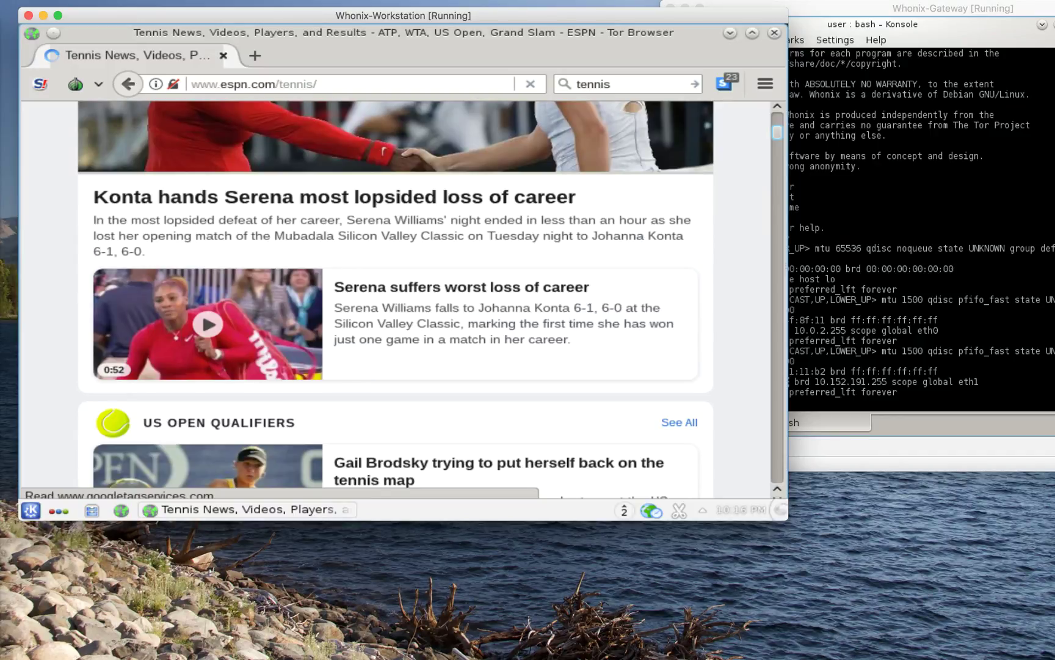
- Close Tor Browser on the Workstation and highlight the desktop's Konsole shortcut
click(775, 33)
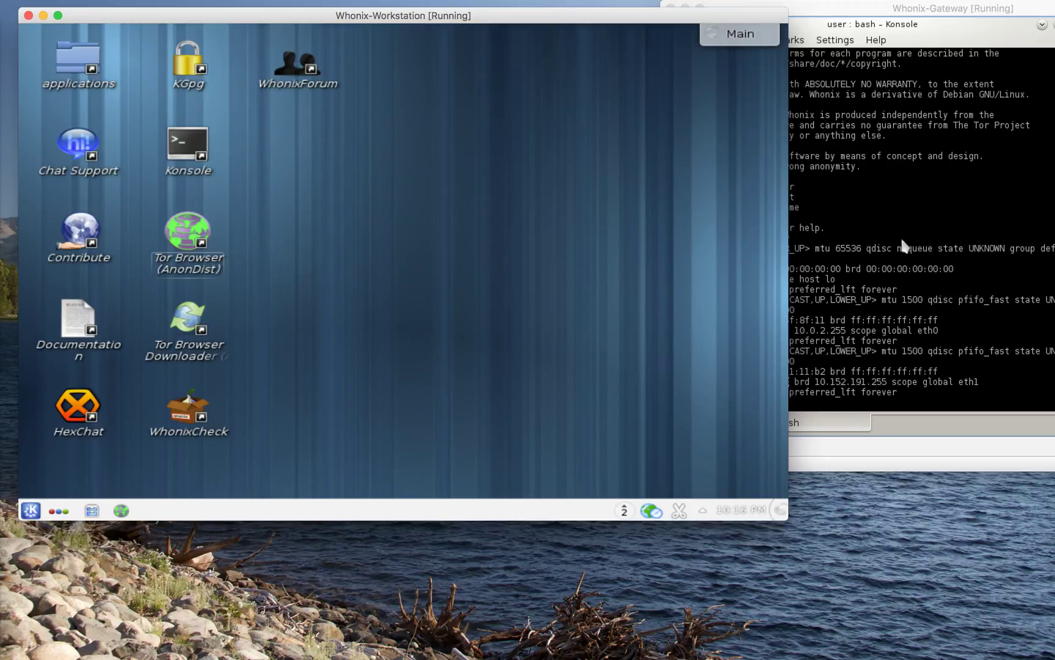
key(Up)
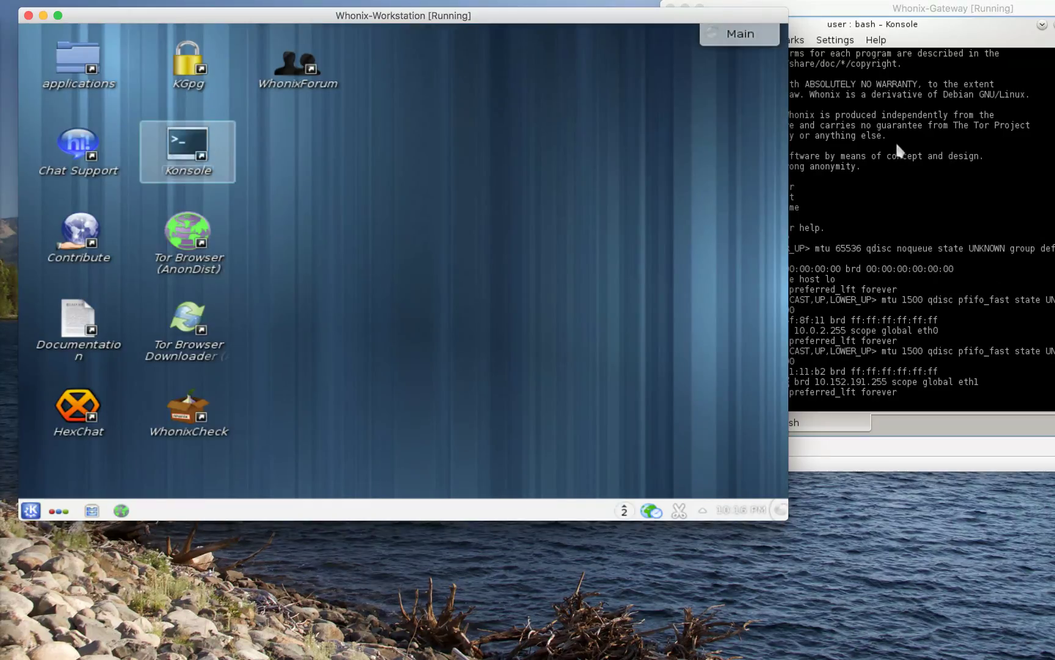
key(Up)
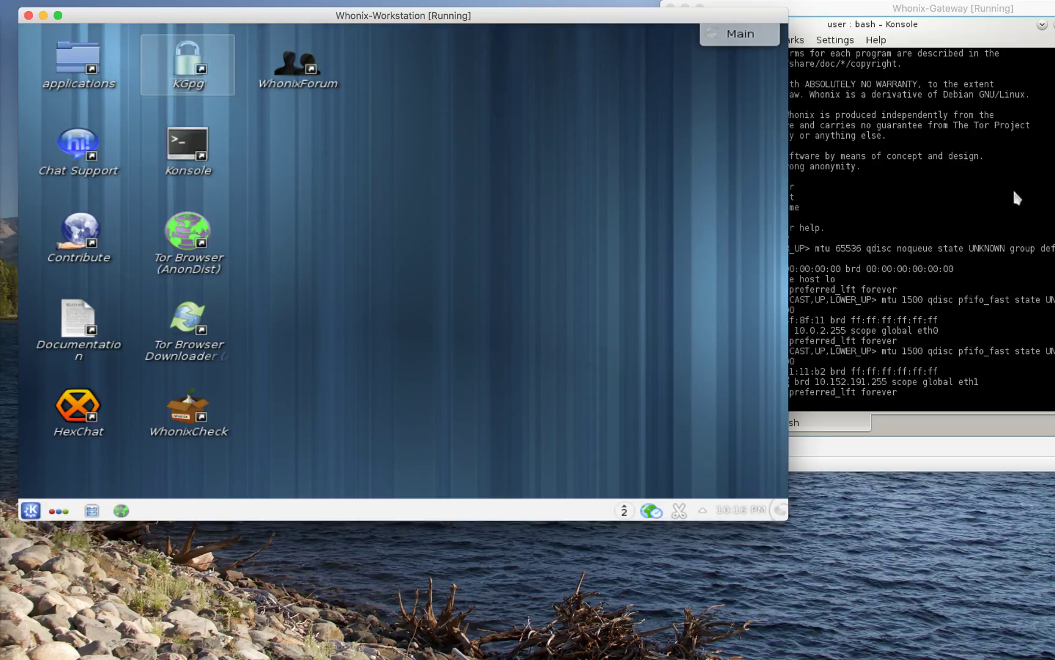
key(Up)
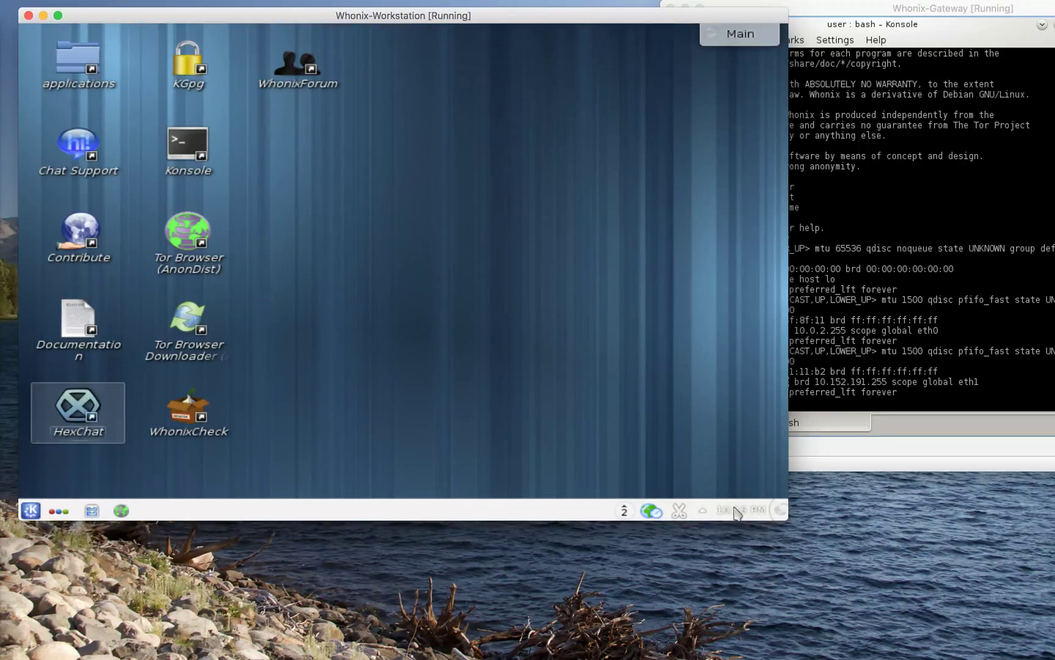
- Open the Workstation's application launcher and look through the programs in the Internet category
click(30, 511)
mouse_move(136, 468)
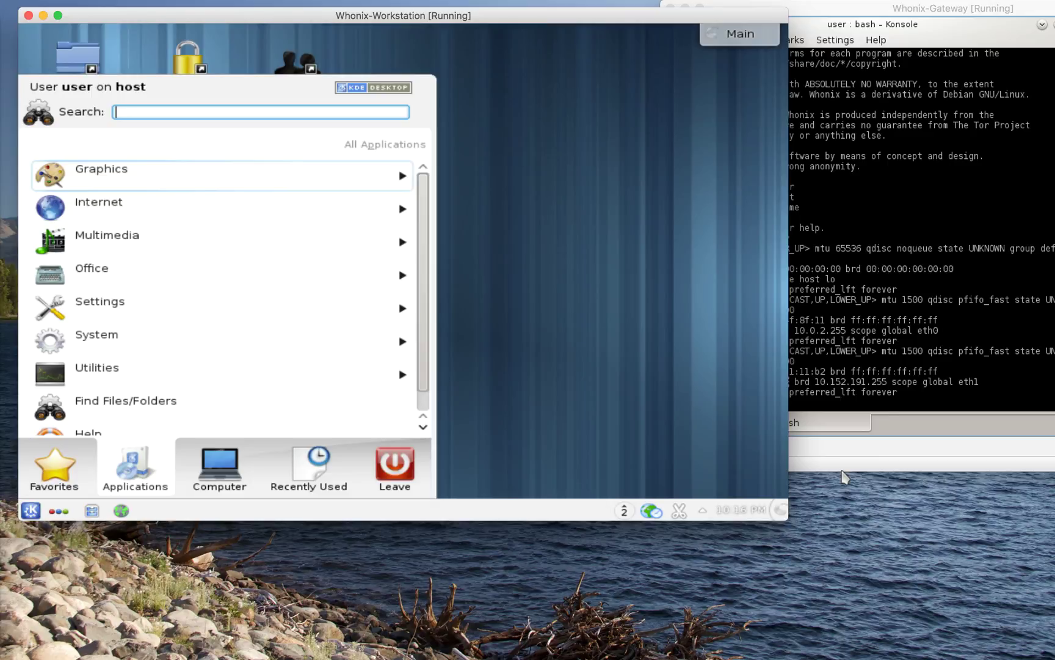
key(Up)
key(Up)
key(Up)
key(Up)
key(Up)
key(Up)
key(Up)
key(Up)
key(Right)
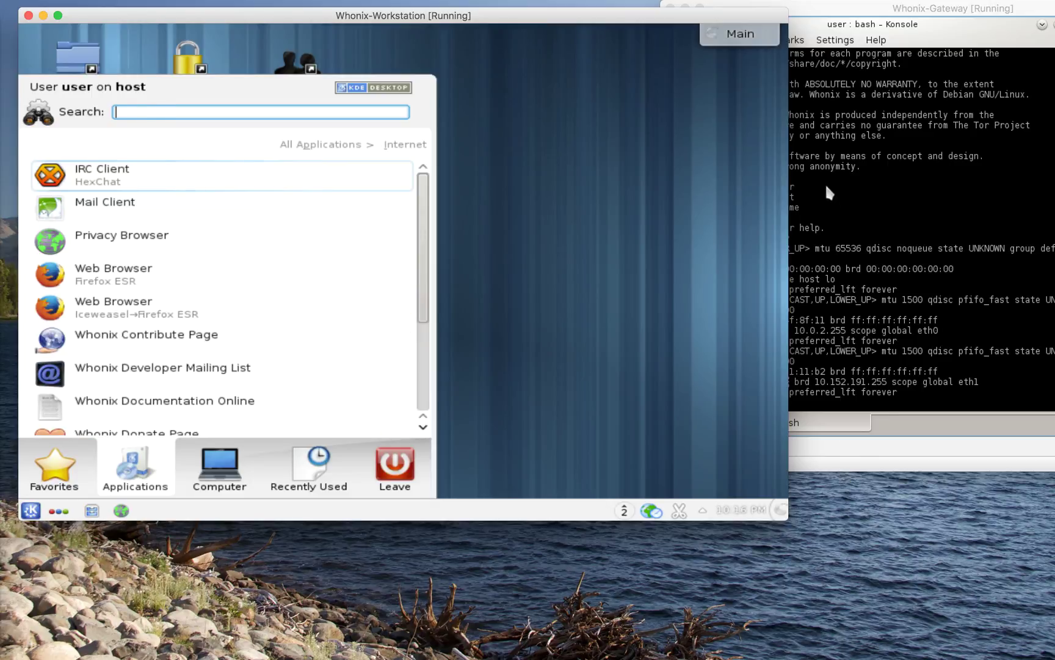
key(Down)
key(Down)
key(Down)
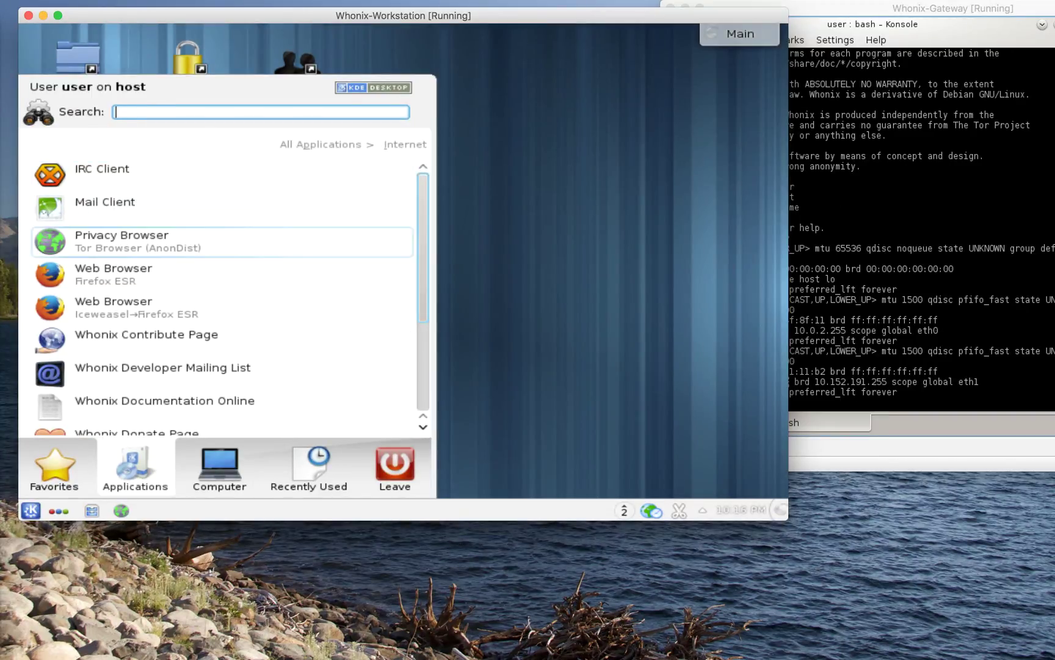
mouse_move(423, 244)
mouse_down()
mouse_move(423, 332)
mouse_move(422, 243)
mouse_up()
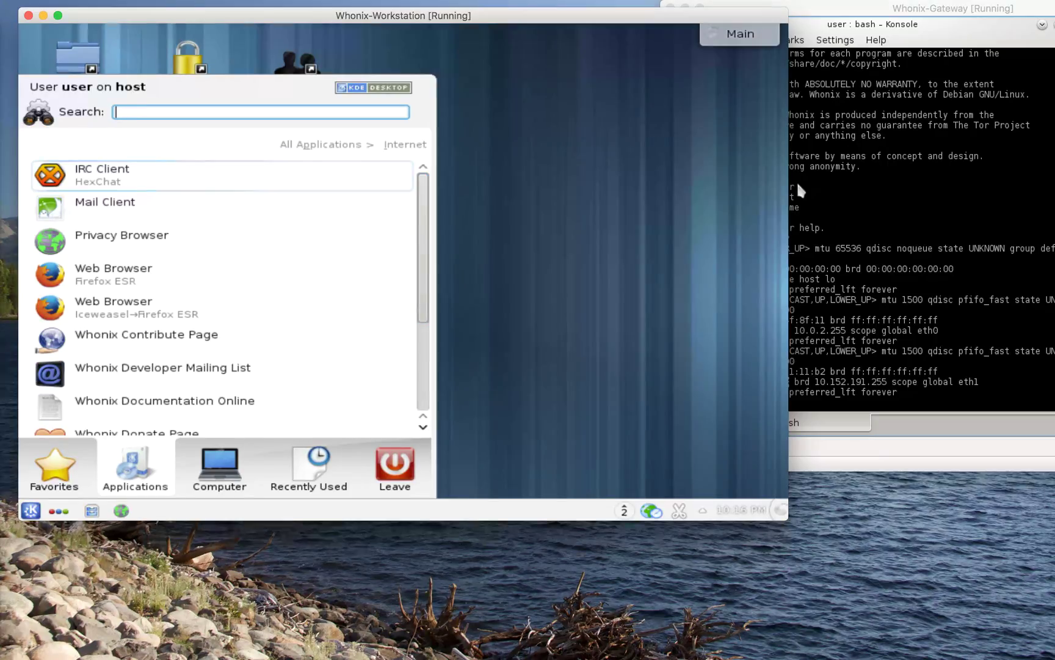
- Launch the Mail Client from the Internet applications, dismiss its account setup without filling it in, and close Icedove
click(97, 208)
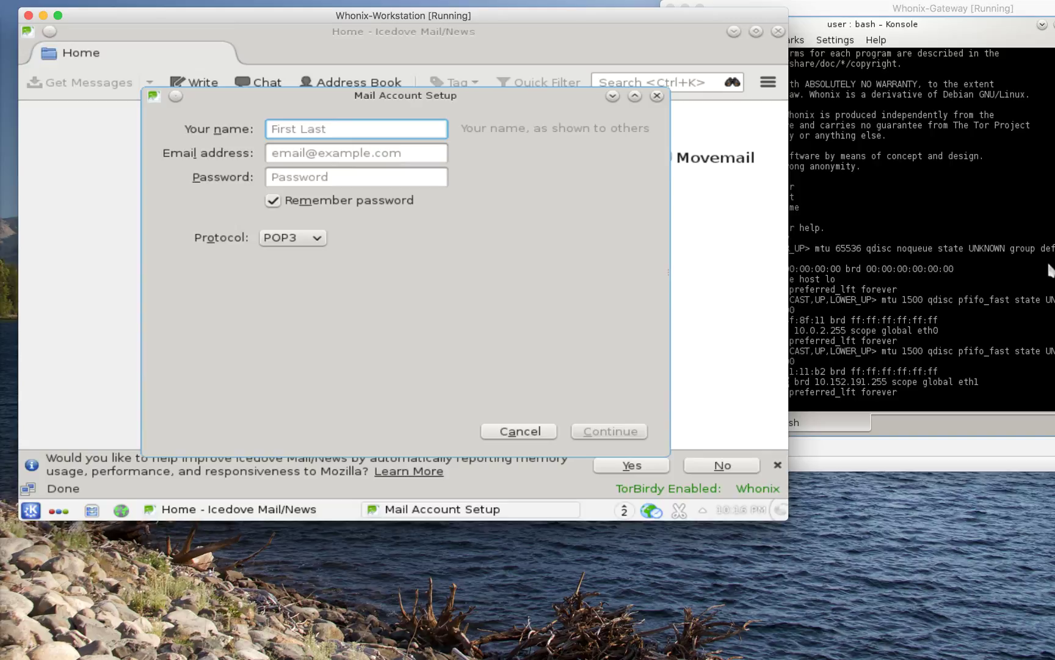
click(519, 431)
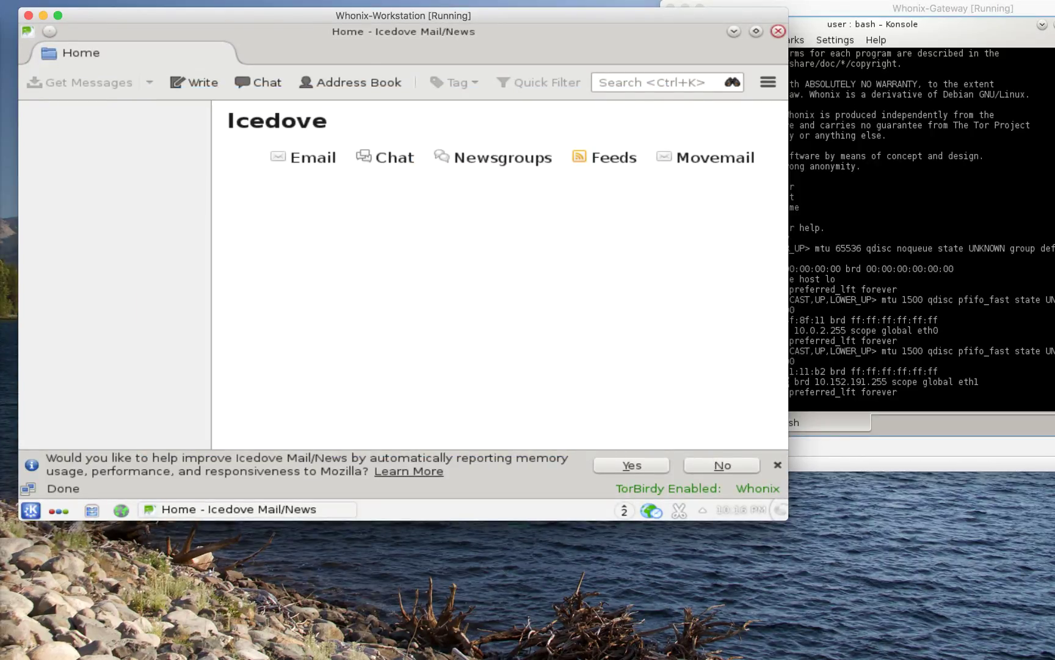
click(778, 31)
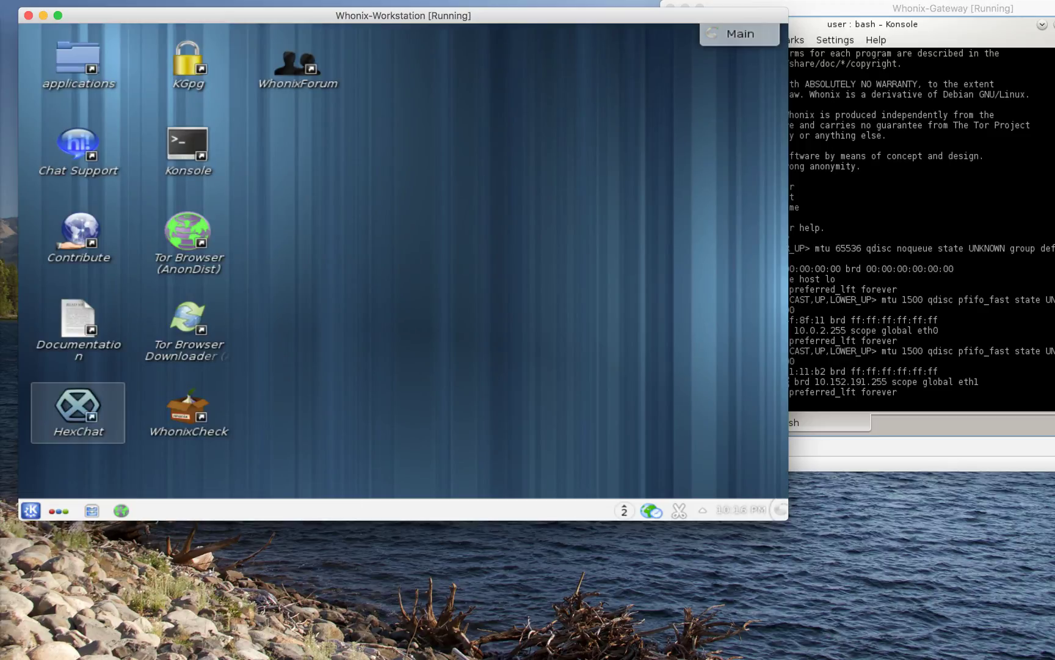
- Bring the Whonix-Gateway window in front of the Workstation window and close its Konsole terminal
drag(836, 9, 586, 173)
mouse_move(703, 173)
mouse_down()
mouse_move(762, 174)
mouse_move(724, 161)
mouse_move(720, 171)
mouse_up()
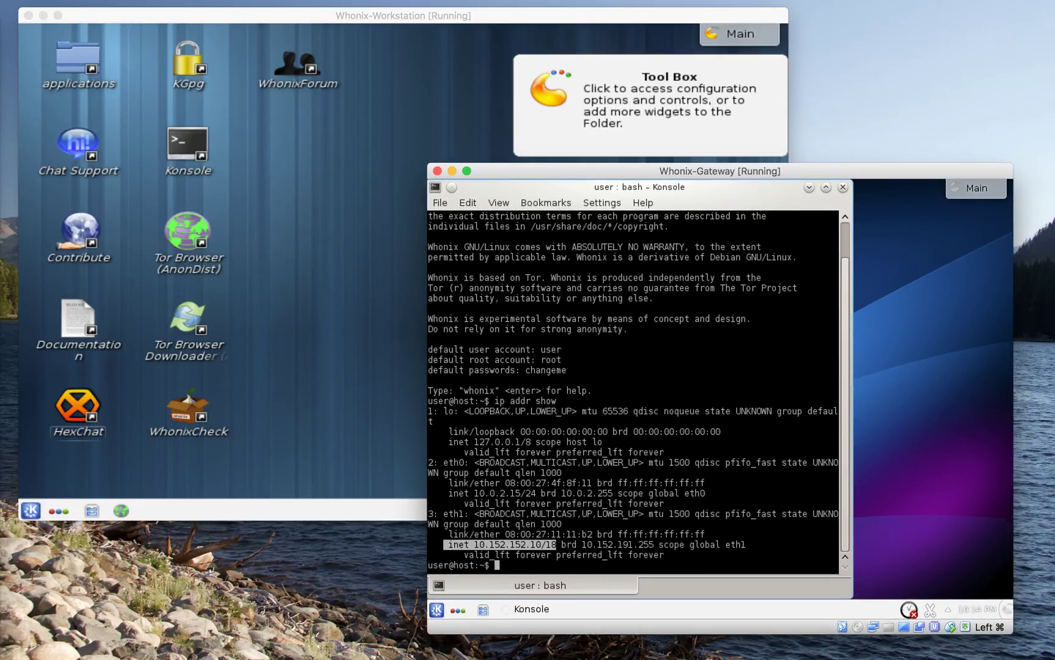
click(843, 187)
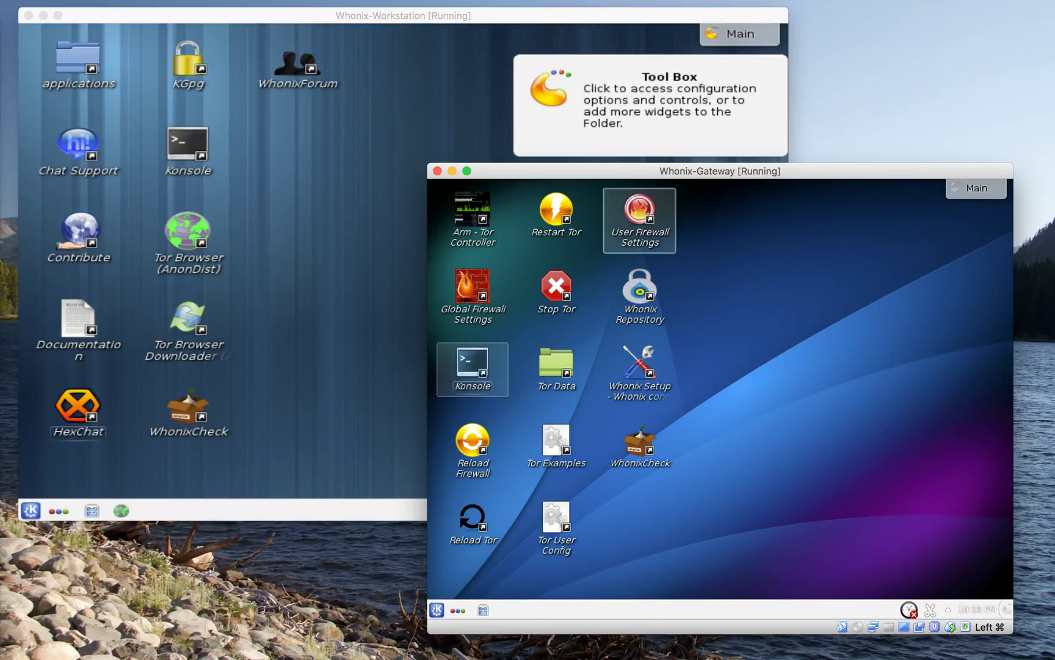
- Minimize the Whonix-Gateway window and move the Whonix-Workstation window to the middle of the host desktop
click(452, 170)
click(452, 170)
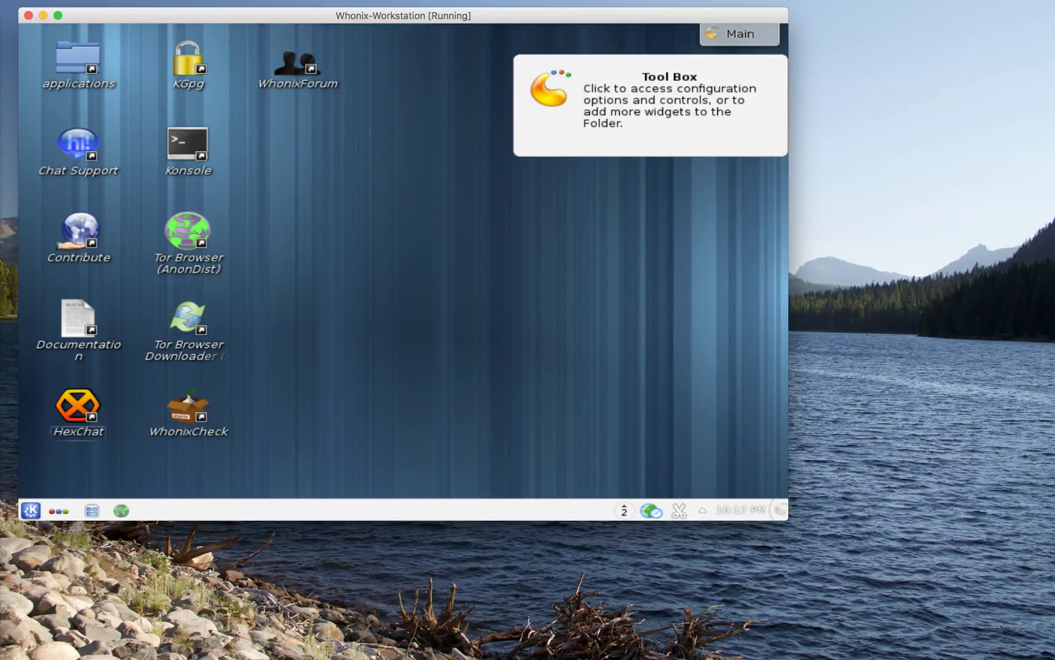
drag(452, 15, 550, 53)
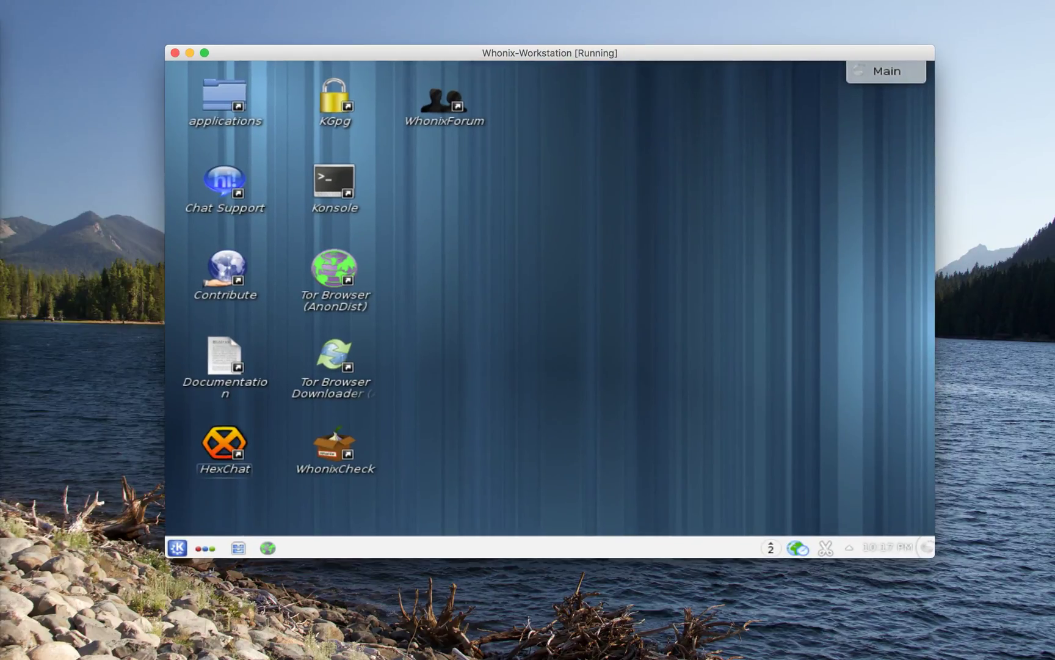